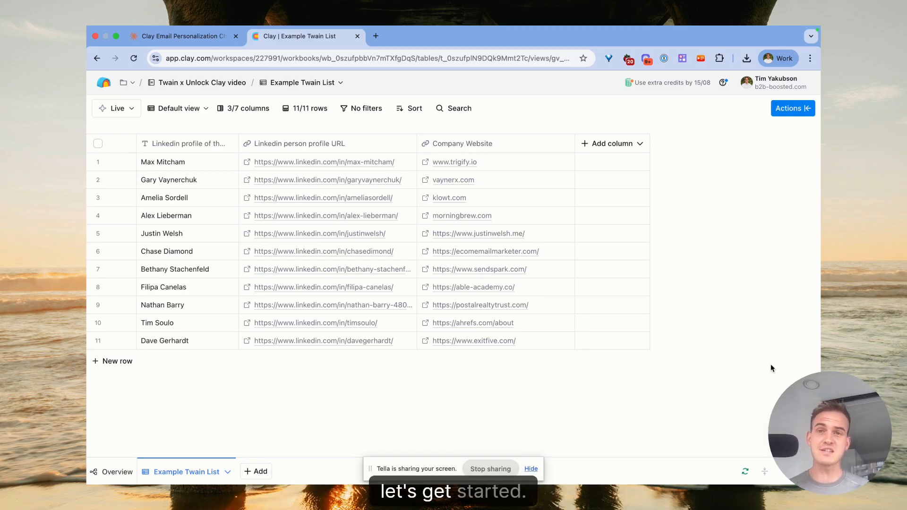
left_click(206, 39)
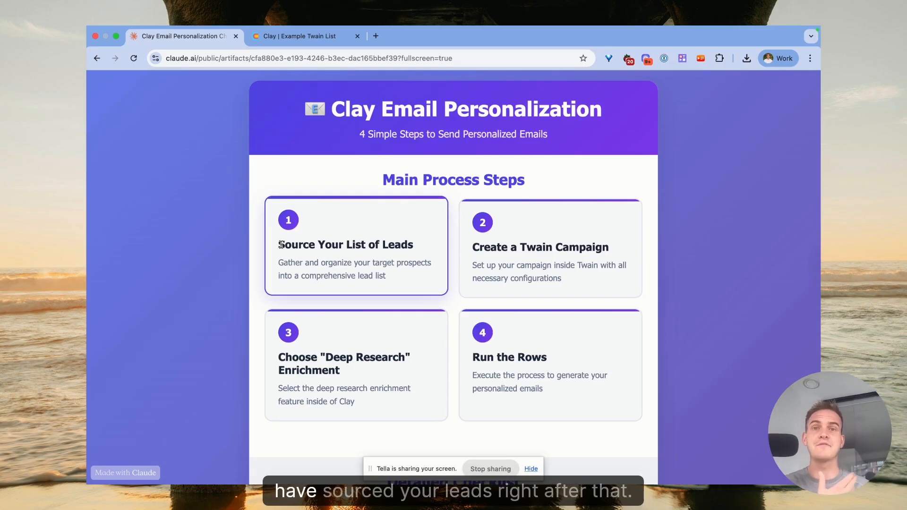
scroll(282, 244, "down", 1)
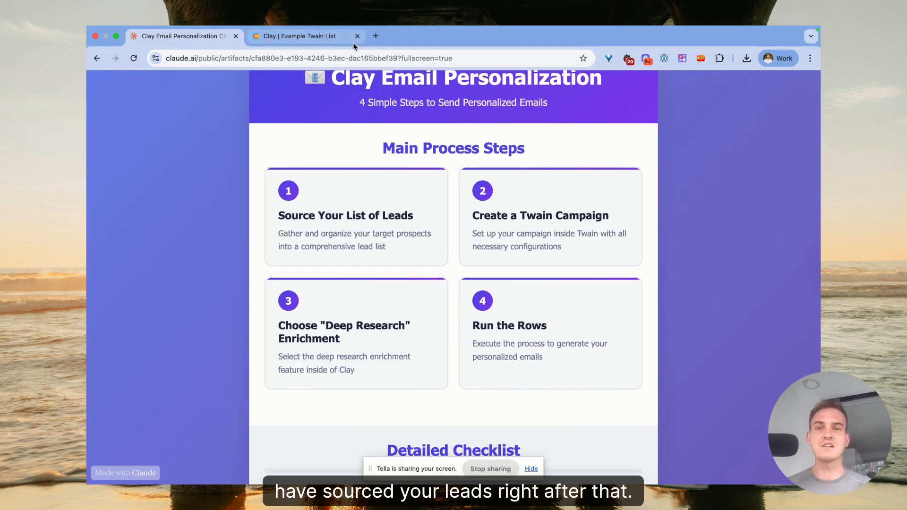
left_click(326, 40)
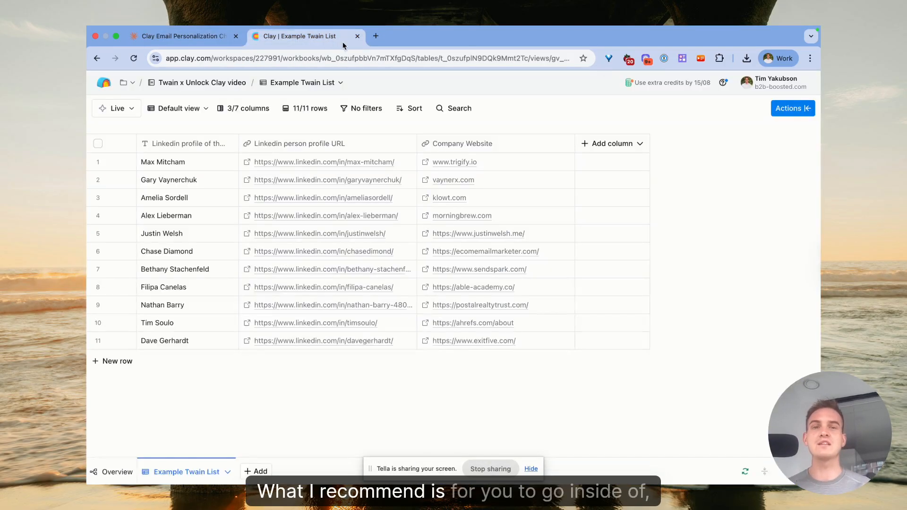
Search the table's actions for Twain and add the Generate outreach with deep research enrichment.
left_click(804, 109)
type("twain")
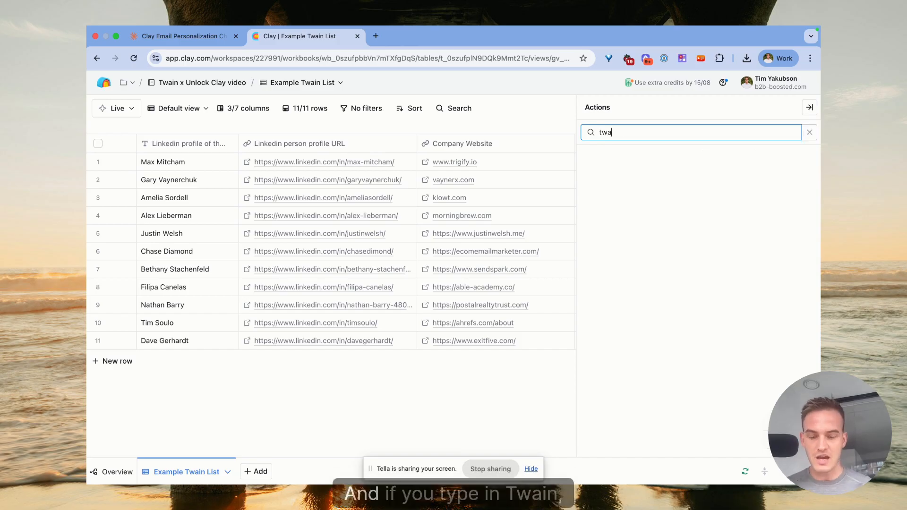
mouse_move(675, 229)
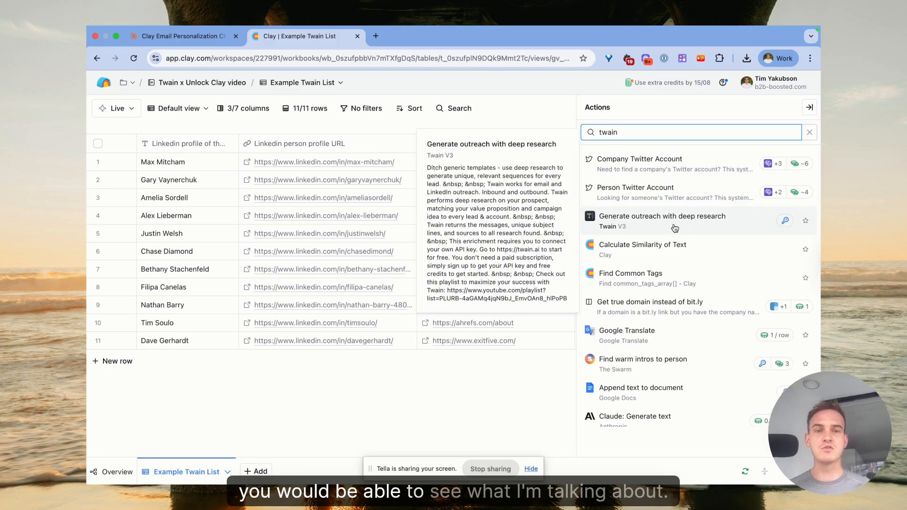
left_click(627, 227)
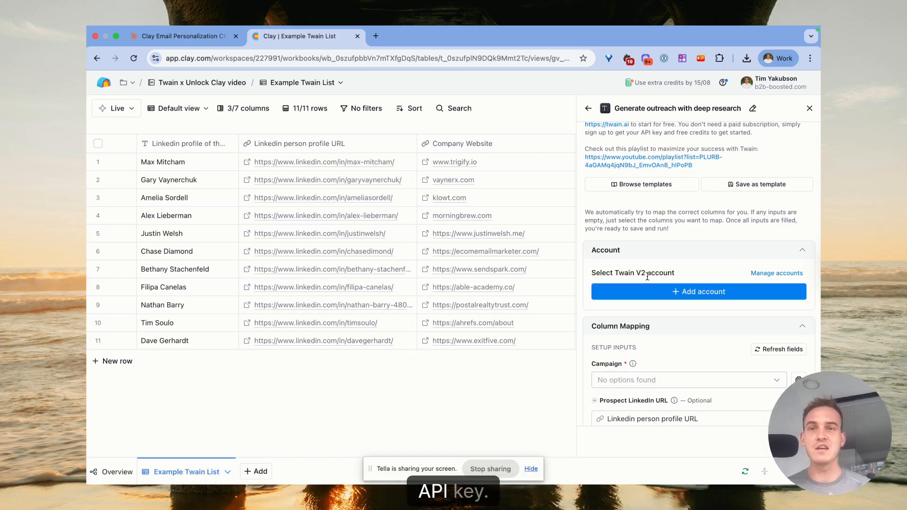
Open twain.ai in a new browser tab.
left_click(376, 36)
type("twain")
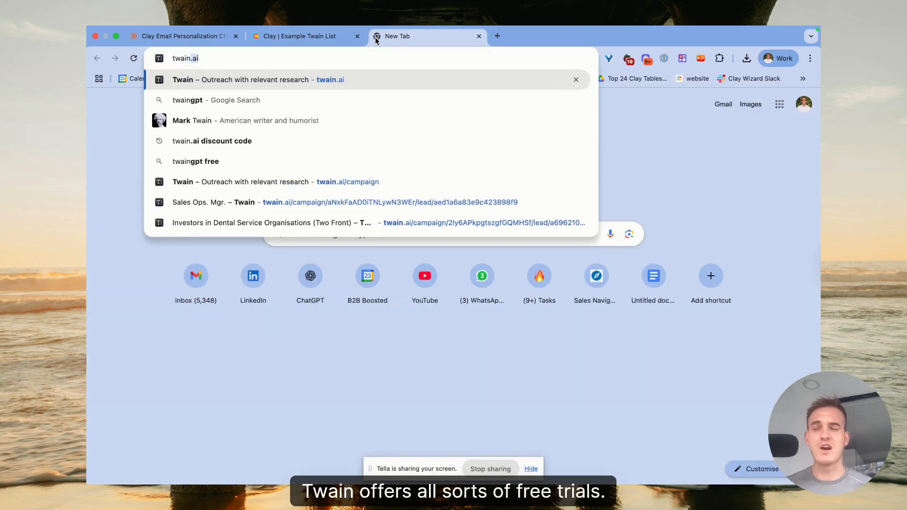
key("Return")
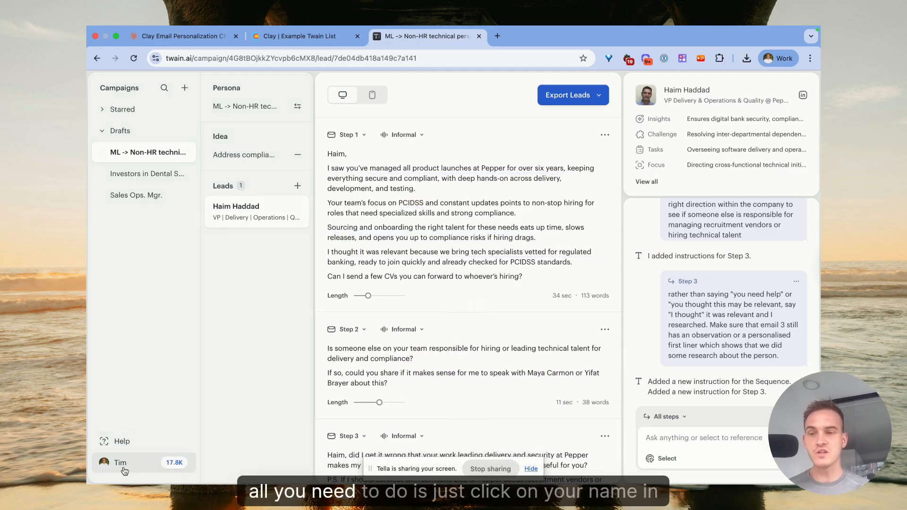
Copy the Twain API key from the account menu and close the API key dialog.
left_click(155, 473)
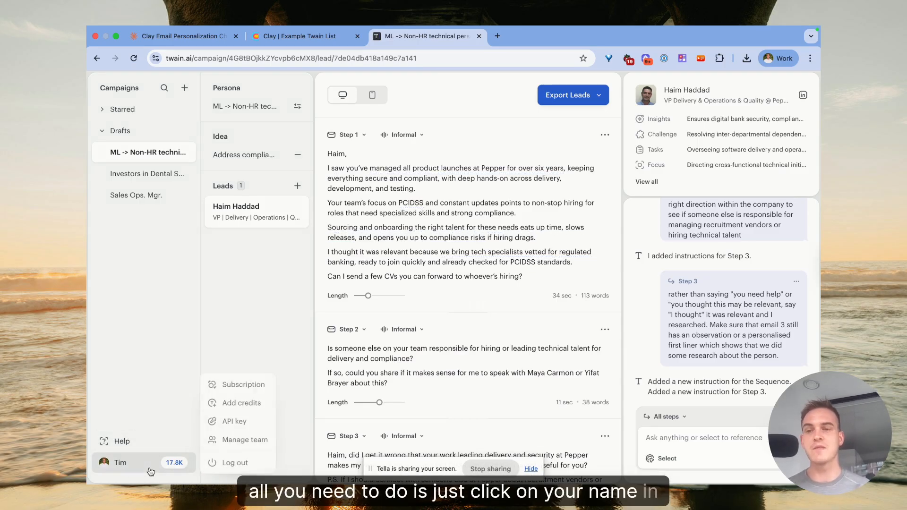
left_click(233, 422)
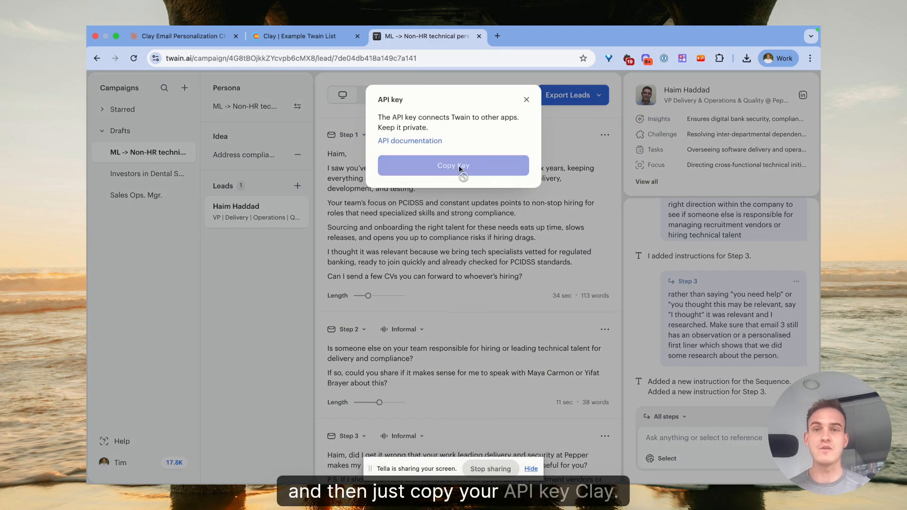
left_click(480, 170)
left_click(525, 99)
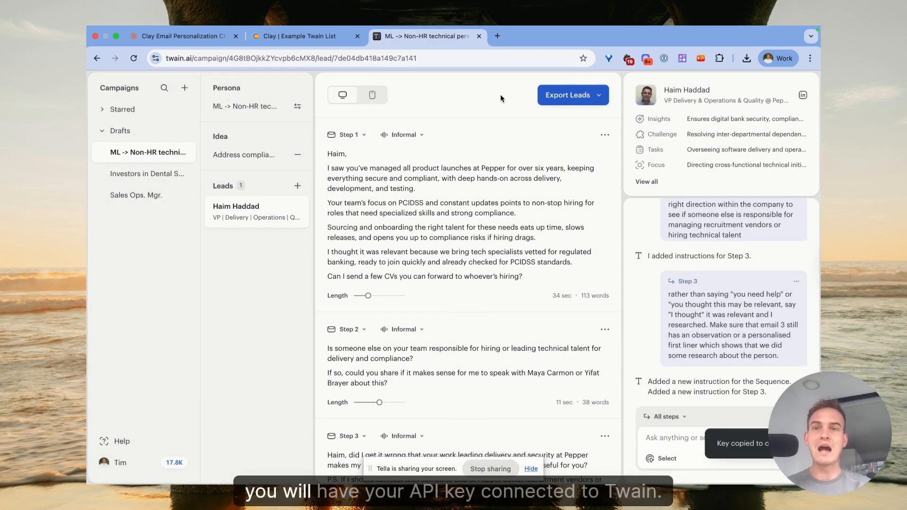
left_click(295, 42)
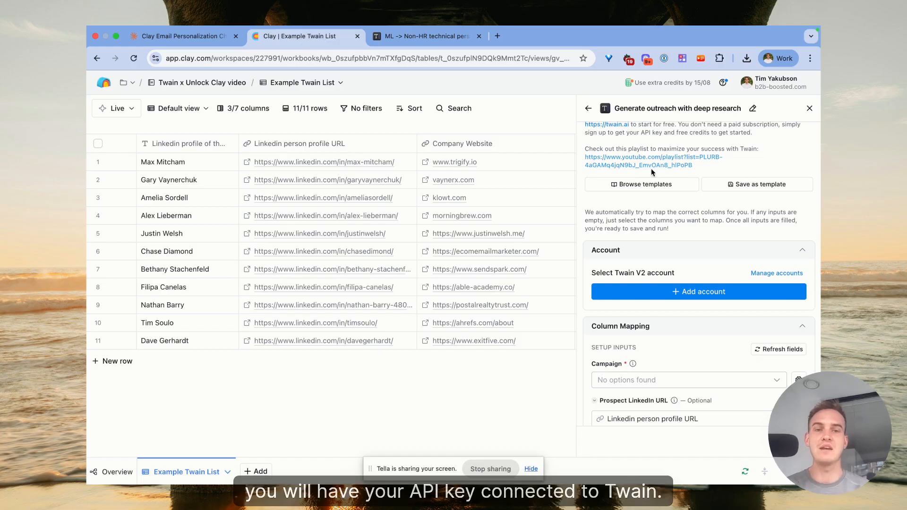
scroll(652, 168, "up", 3)
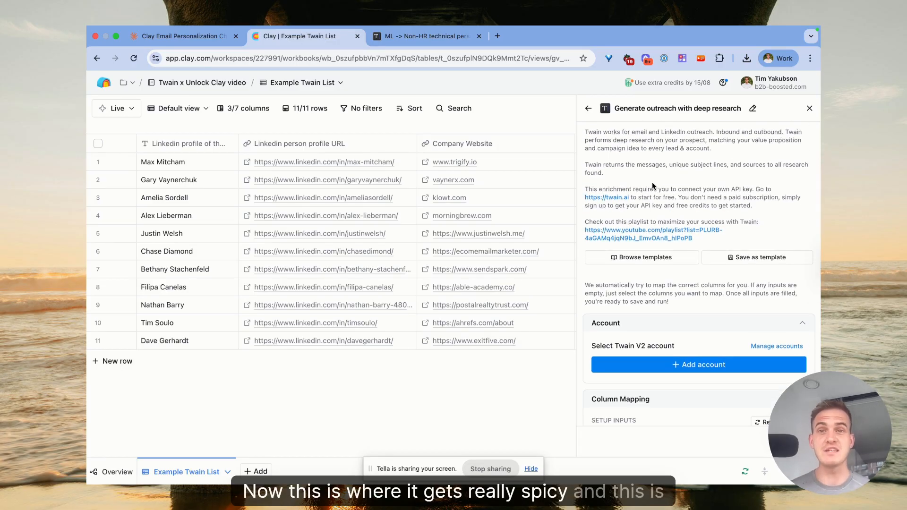
left_click(199, 43)
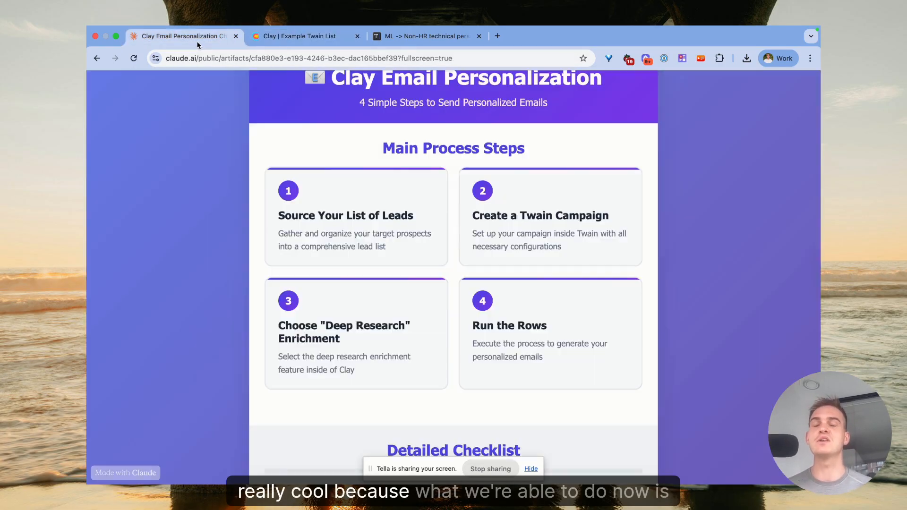
scroll(328, 176, "down", 2)
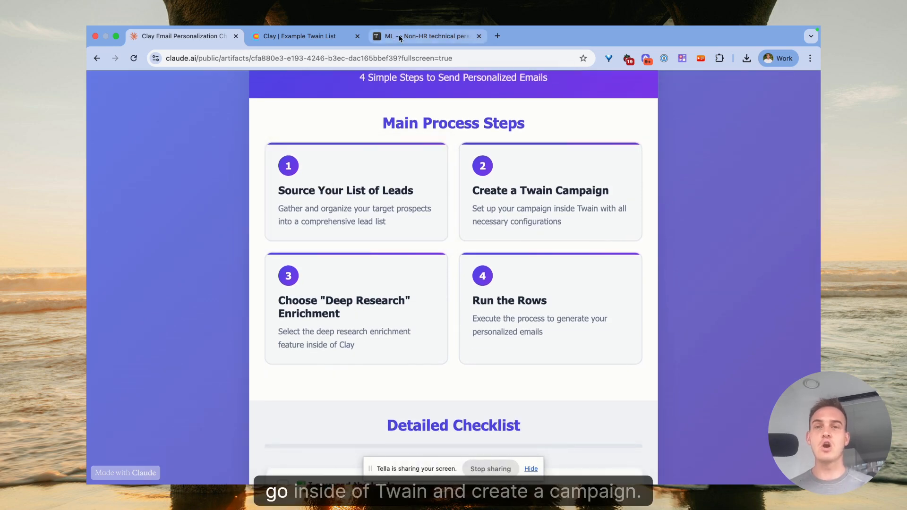
left_click(399, 36)
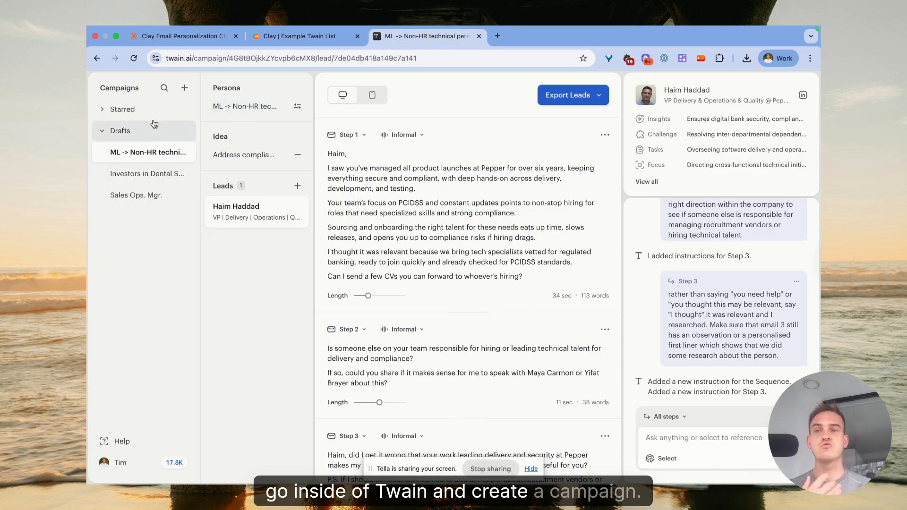
Start a new Twain campaign and begin creating a new buyer persona.
left_click(186, 90)
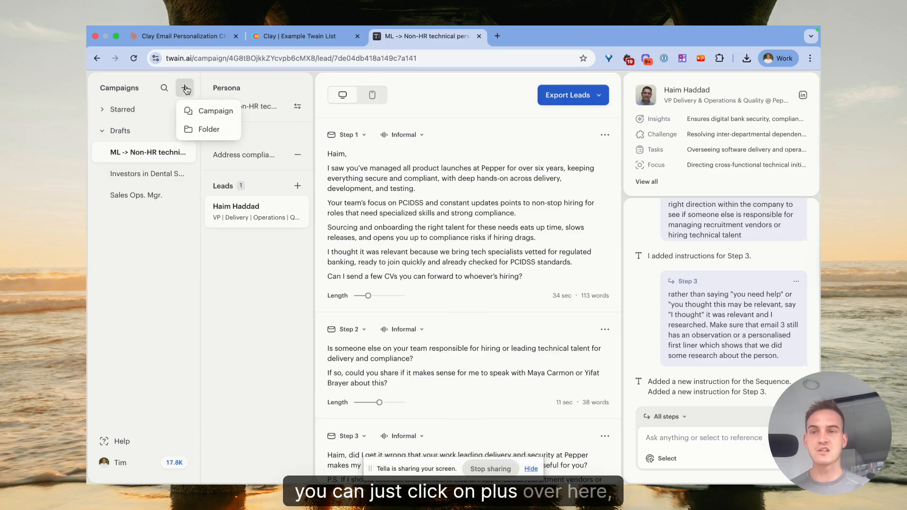
left_click(200, 111)
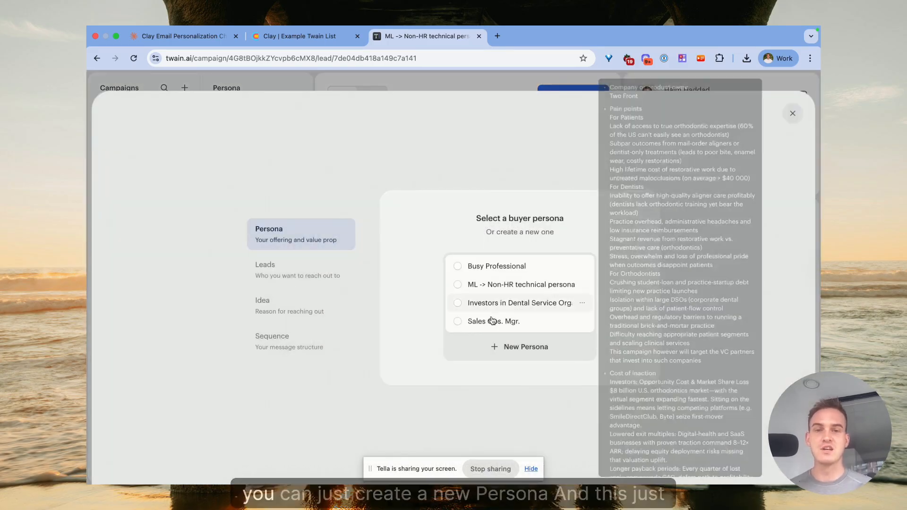
left_click(511, 349)
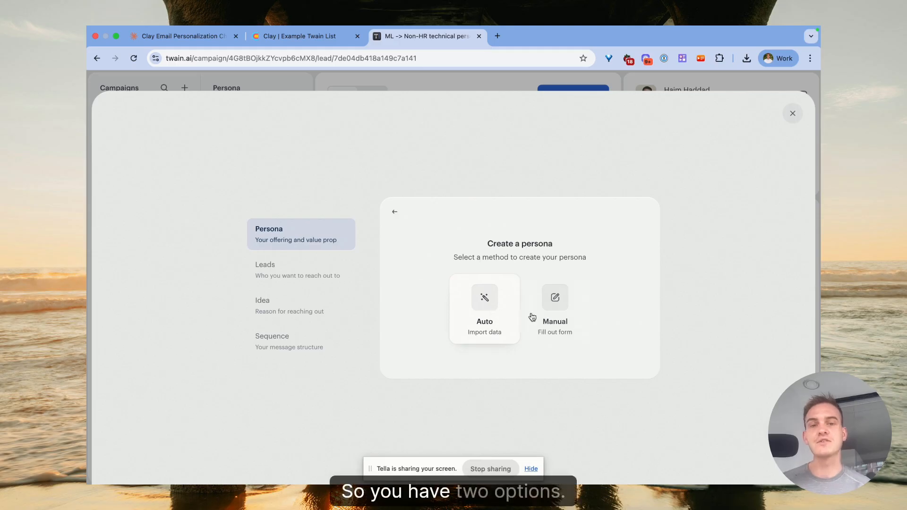
left_click(555, 326)
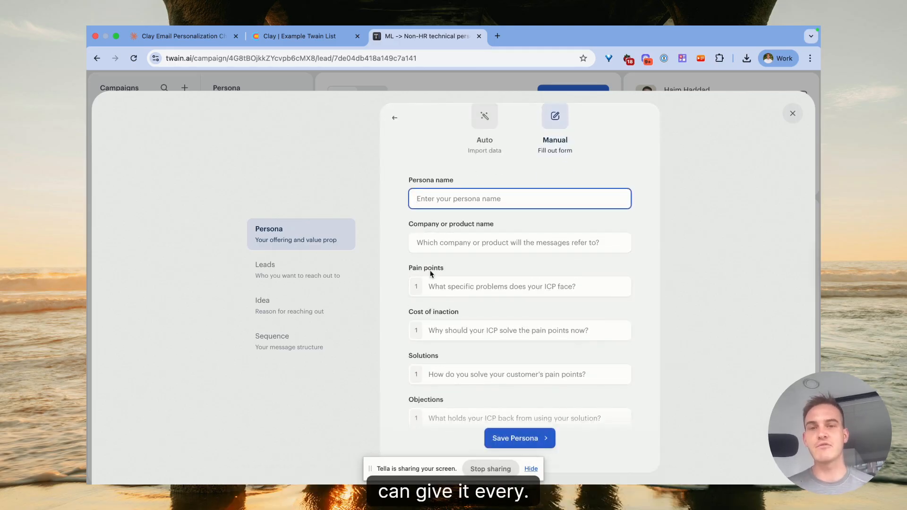
left_click_drag(406, 222, 479, 225)
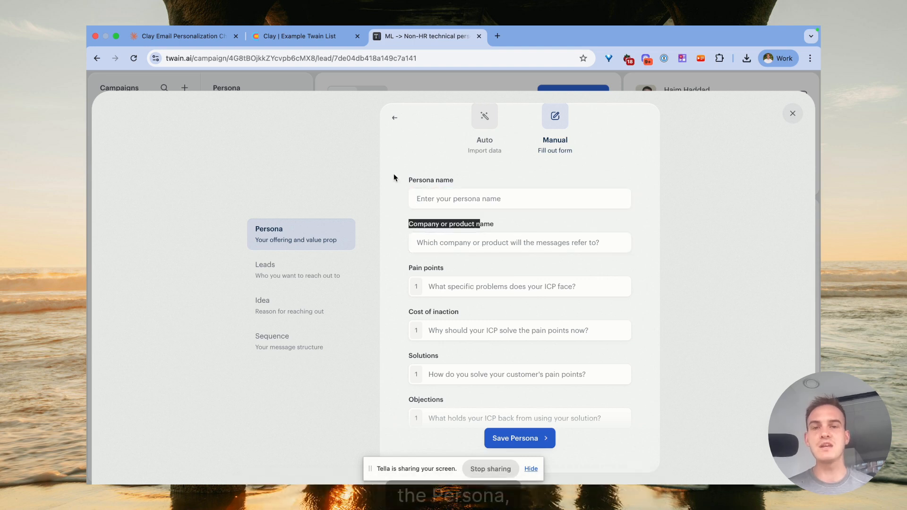
left_click_drag(419, 269, 451, 266)
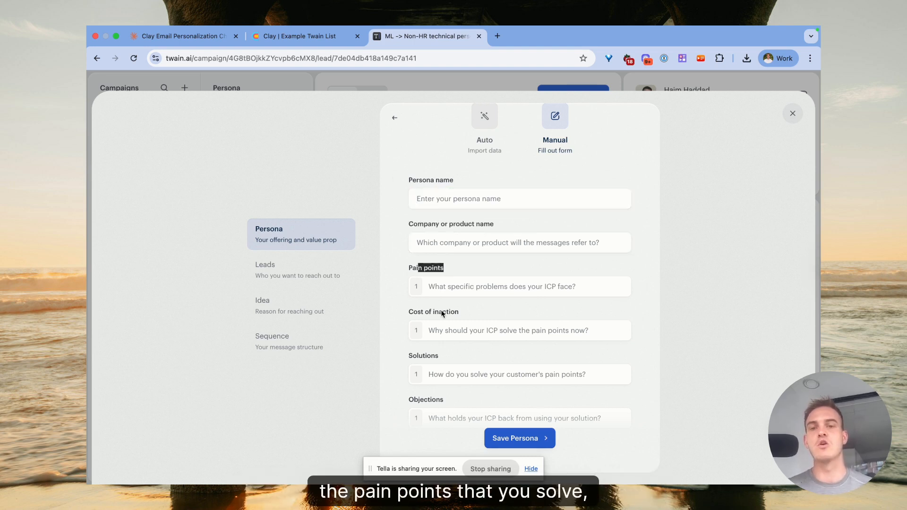
left_click_drag(460, 312, 414, 311)
scroll(462, 322, "down", 4)
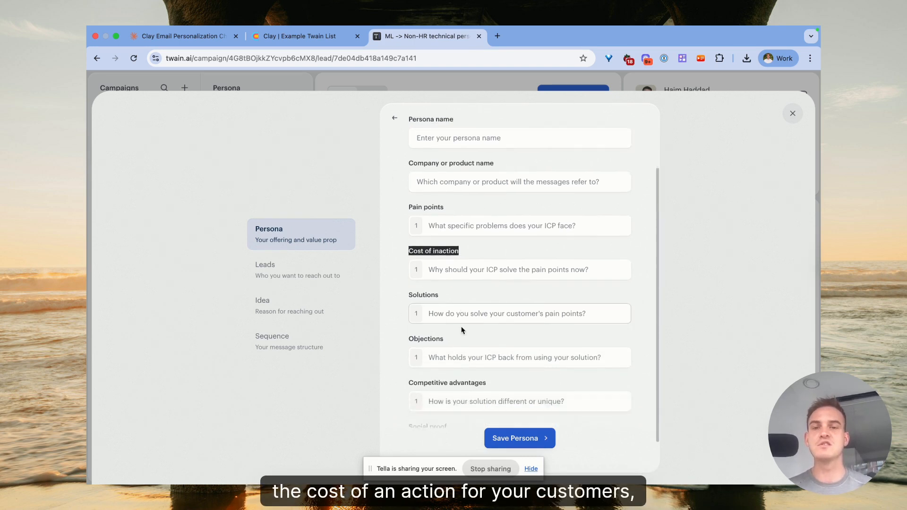
scroll(444, 290, "up", 5)
left_click(441, 268)
type("gdtehth")
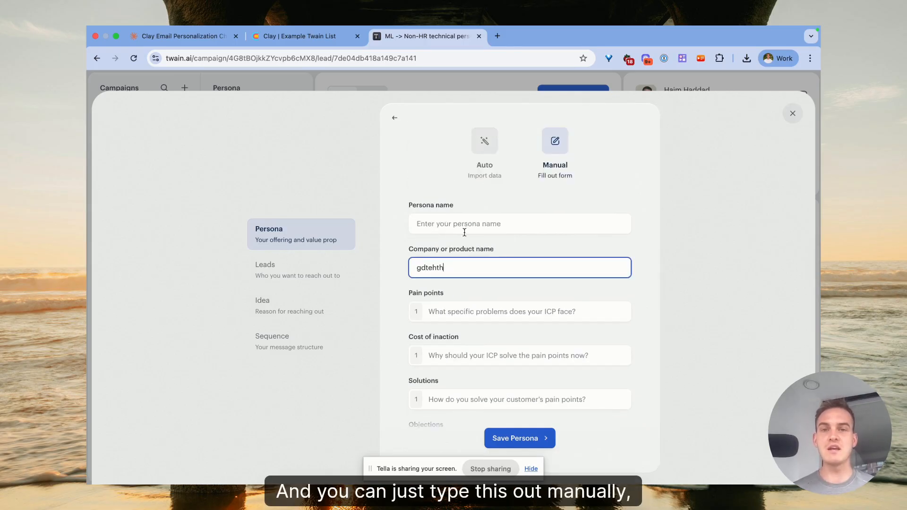
Switch to automatic persona import and enter unlockclay.com as the company website.
left_click(487, 143)
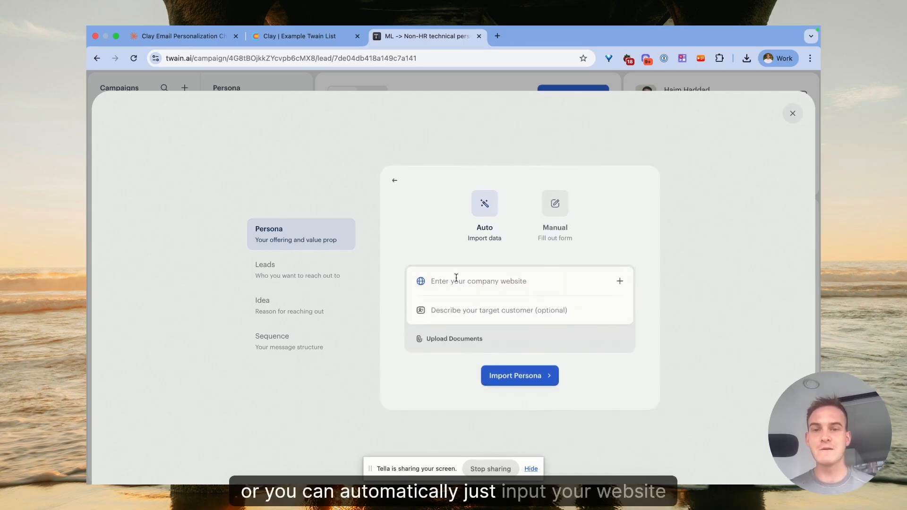
type("b2b-b")
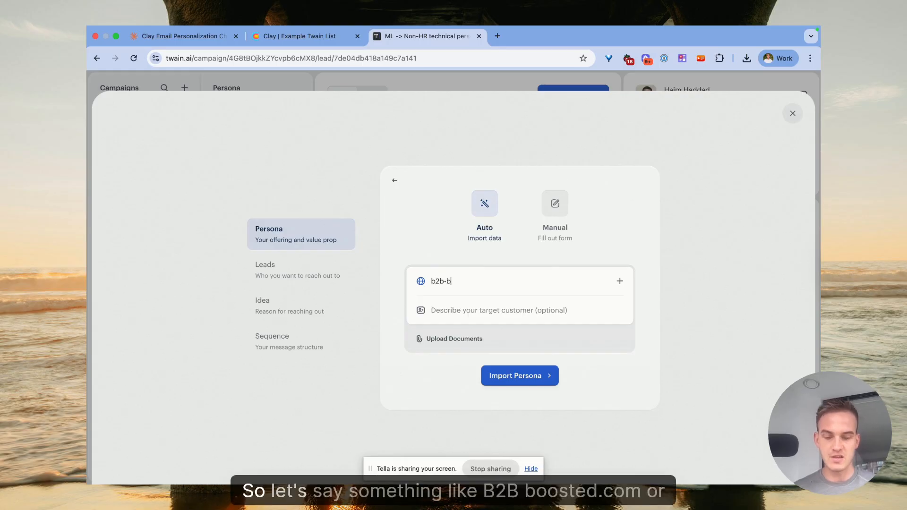
type("oosted.com")
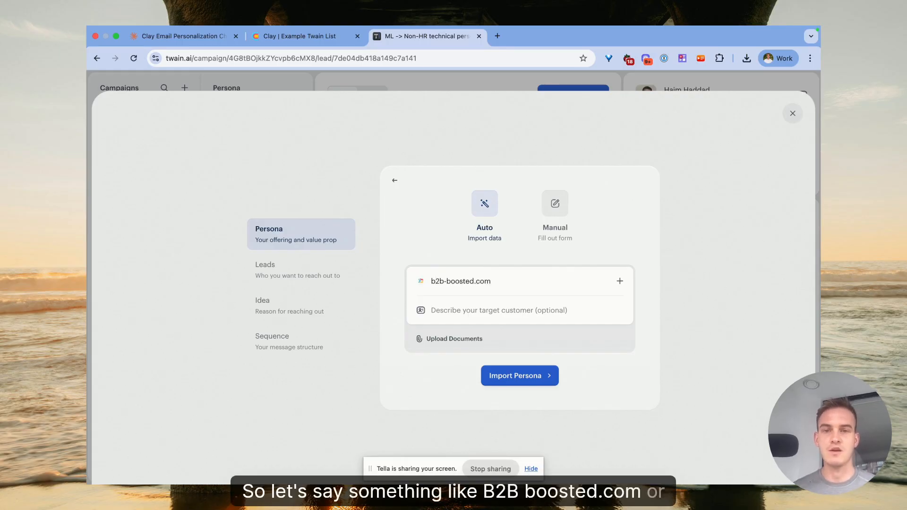
key("super+a")
type("unlockclay.c")
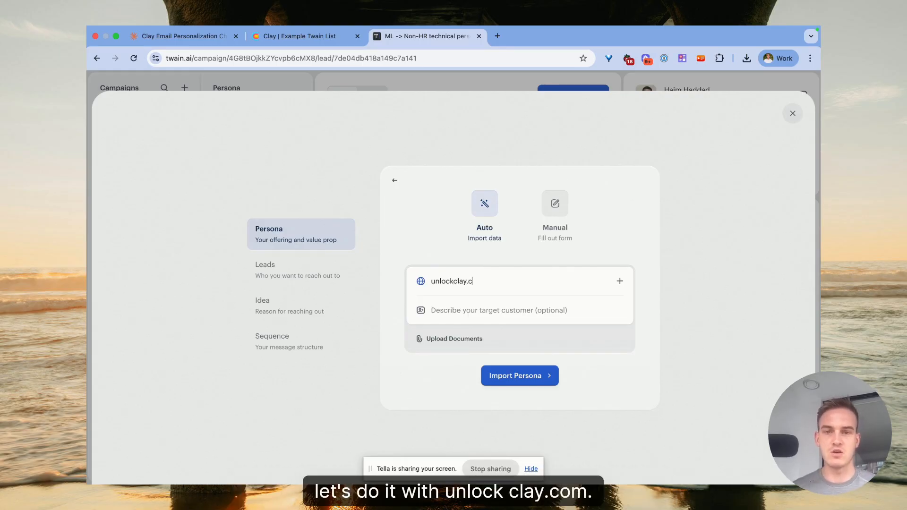
type("om")
Describe the target customer as "Someone wanting to learn Clay.com so that they can implement it for their business." and import the persona.
left_click(480, 310)
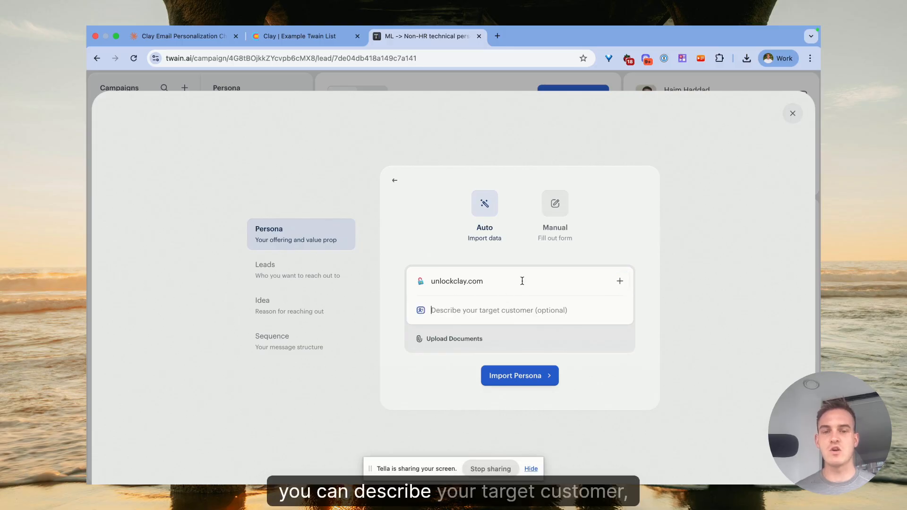
type("Someone wanting to learn Clay.com so that they can implement it for their business.")
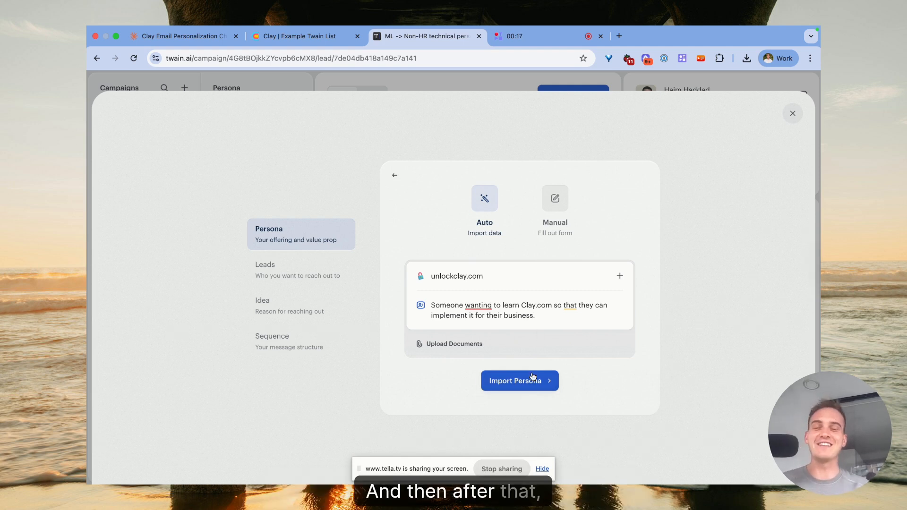
left_click(525, 385)
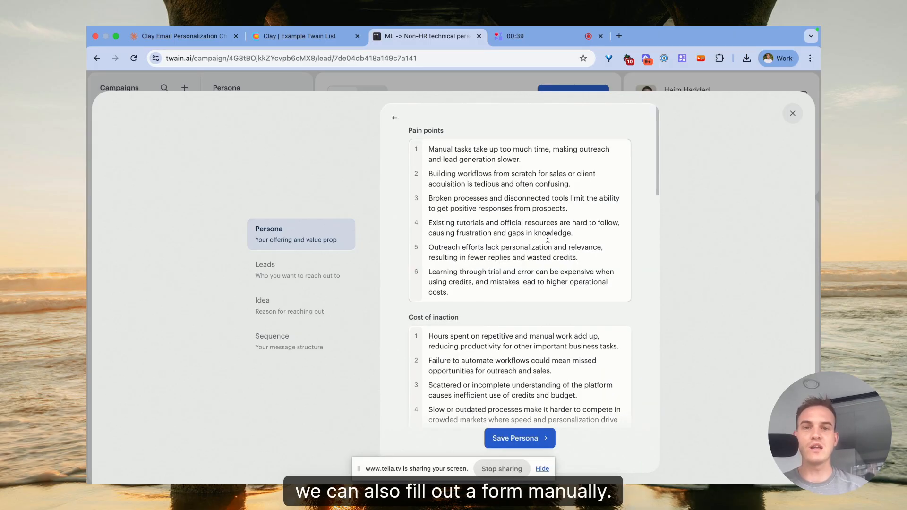
Review the generated persona's pain points, solutions, objections, competitive advantages and social proof.
scroll(503, 255, "down", 1)
scroll(502, 256, "up", 1)
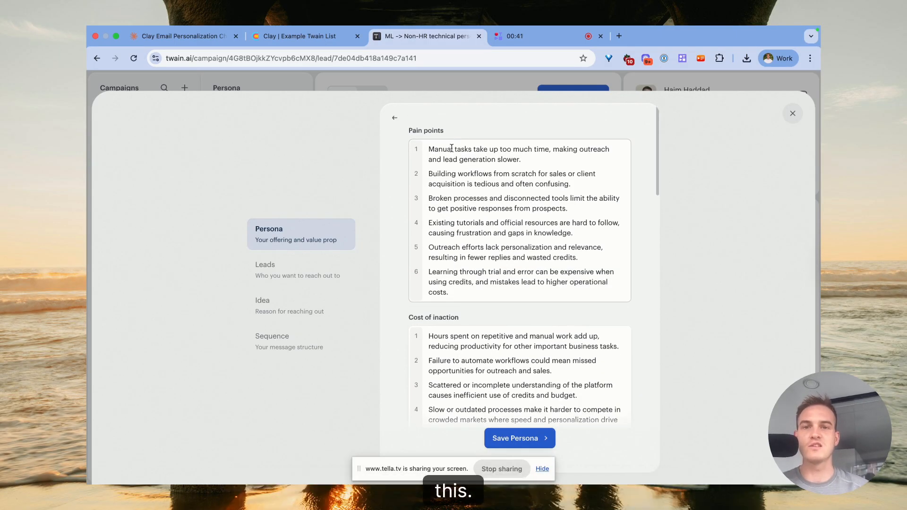
left_click_drag(409, 130, 433, 131)
scroll(458, 156, "down", 15)
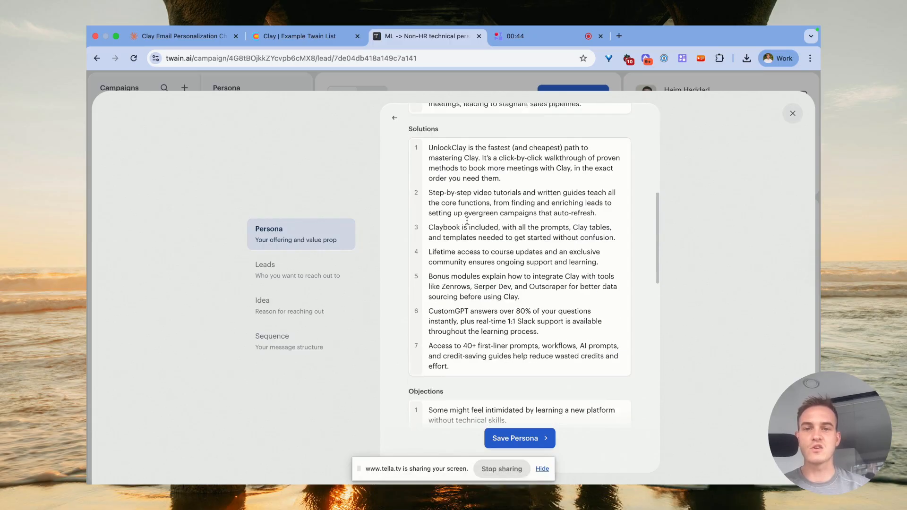
scroll(453, 262, "down", 10)
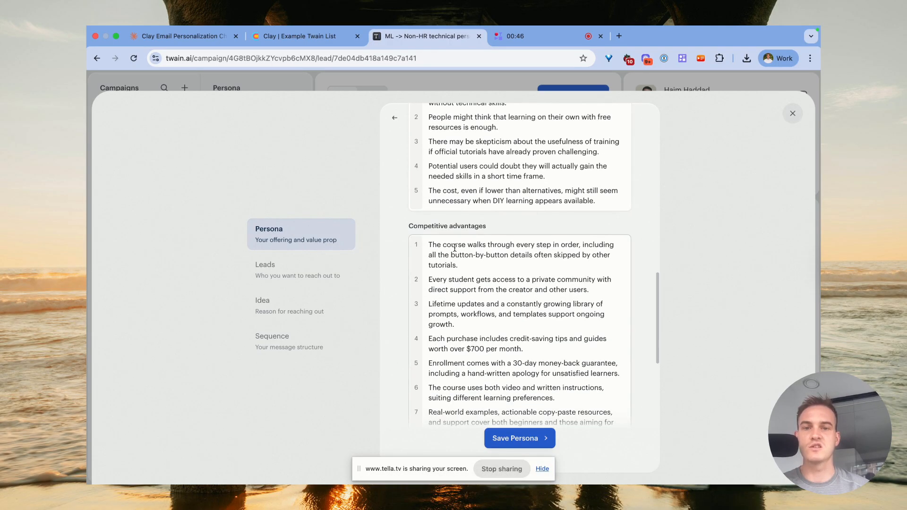
scroll(437, 146, "down", 3)
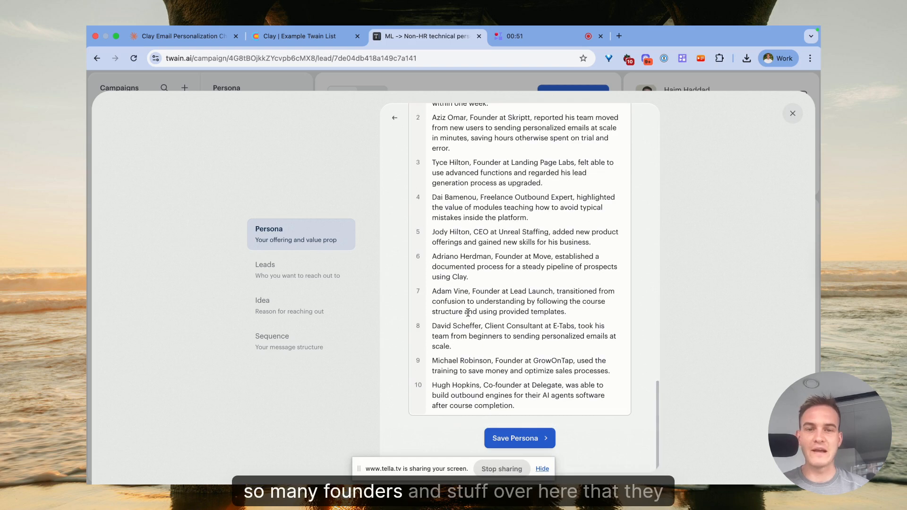
Save the persona and continue with the Clay Operator buyer persona selected.
scroll(520, 379, "up", 15)
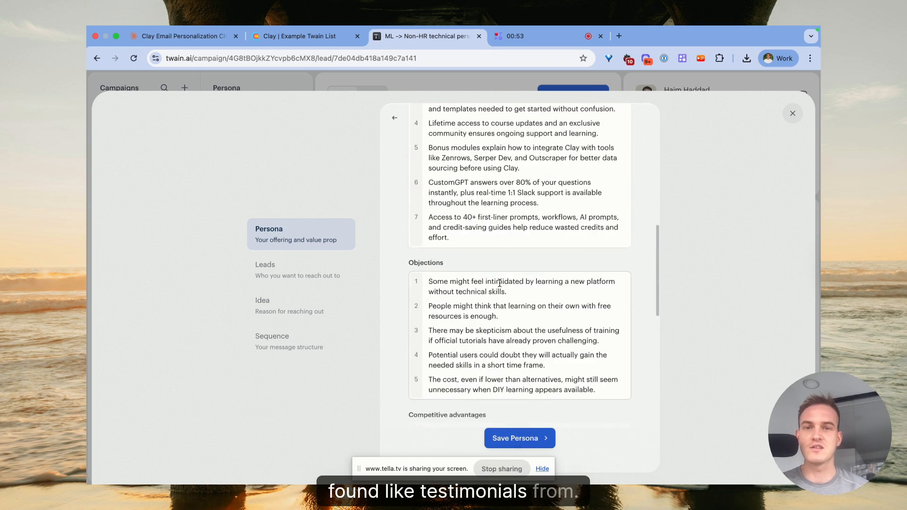
left_click(529, 439)
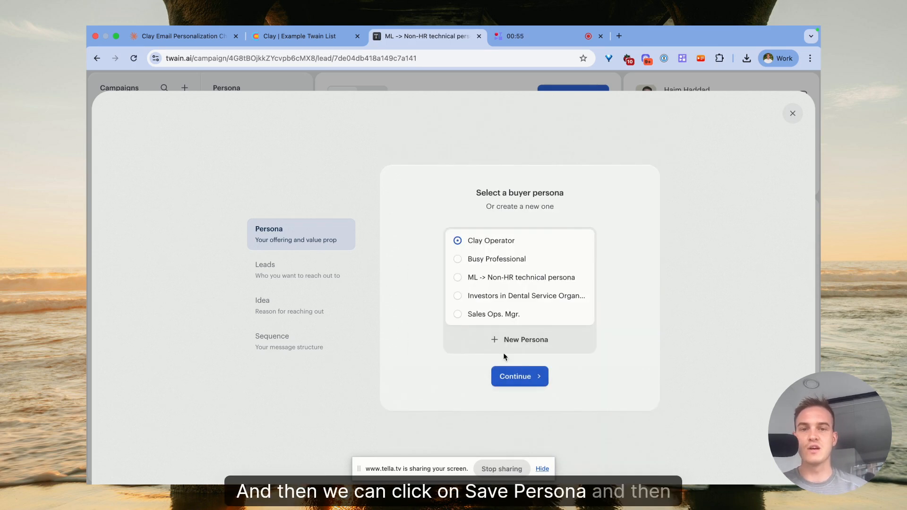
mouse_move(475, 244)
left_click(514, 376)
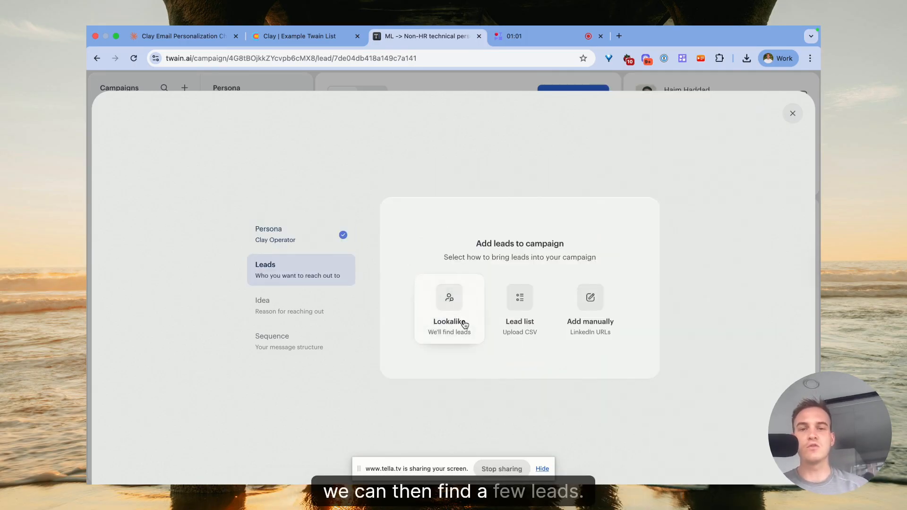
Choose to add leads manually and paste the first lead's LinkedIn profile URL copied from the Clay table.
left_click(586, 306)
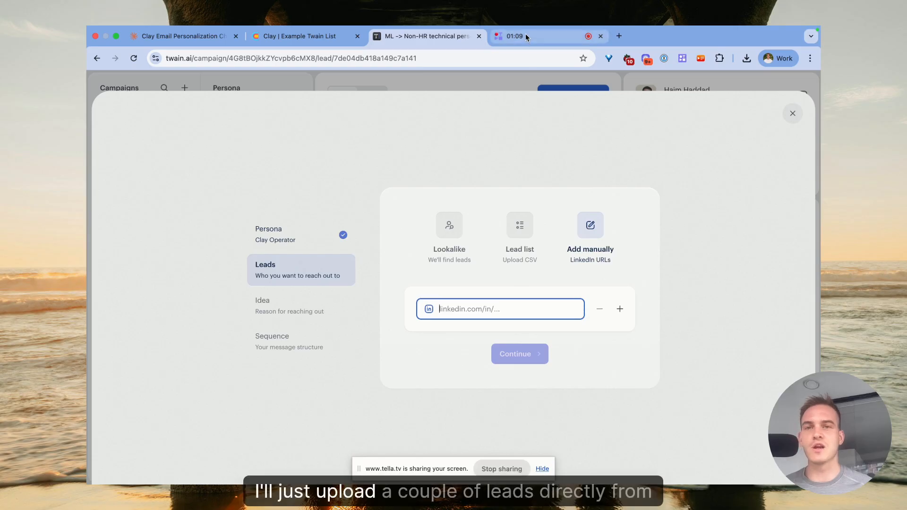
left_click(322, 38)
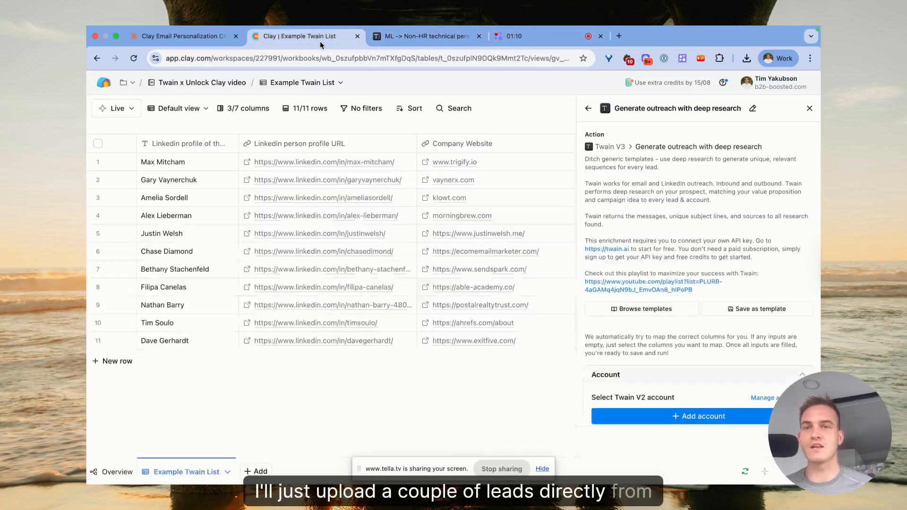
double_click(406, 162)
key("ctrl+c")
left_click(421, 44)
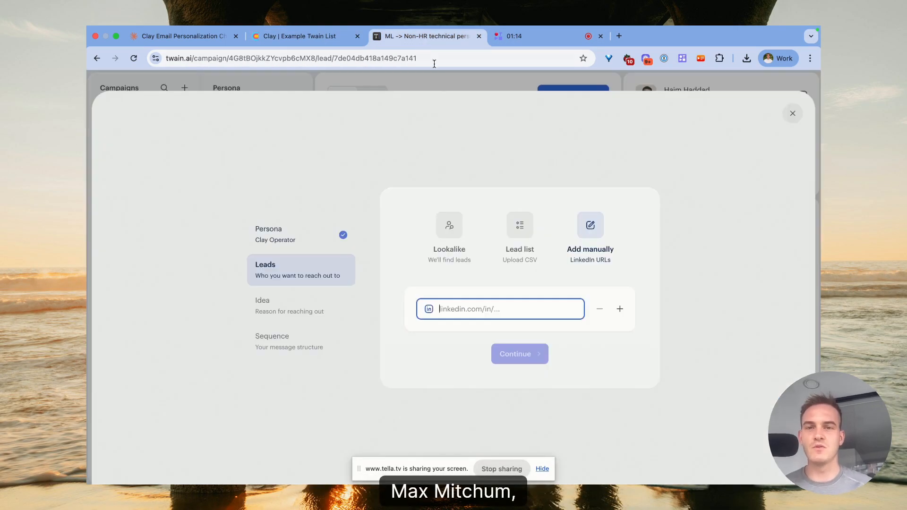
key("ctrl+v")
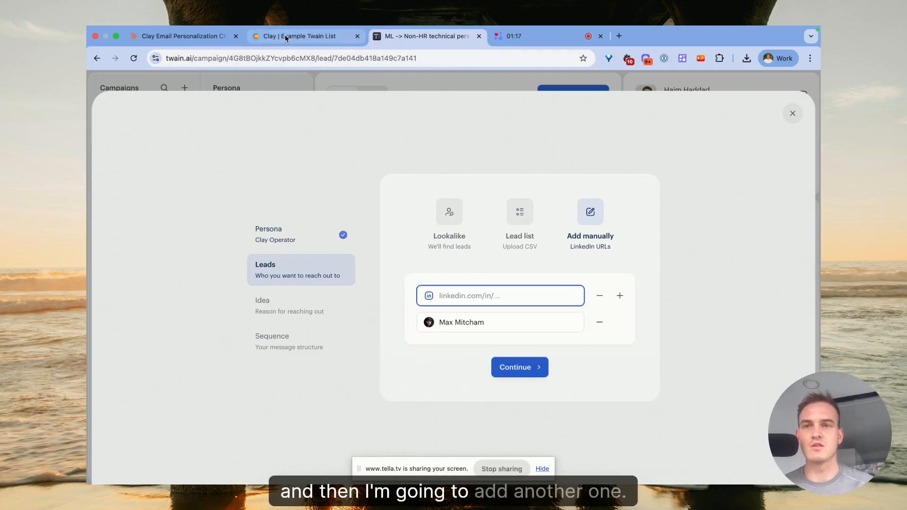
Copy the fourth lead's LinkedIn profile URL from the Clay table, add it as a second lead and continue.
left_click(285, 36)
left_click(409, 216)
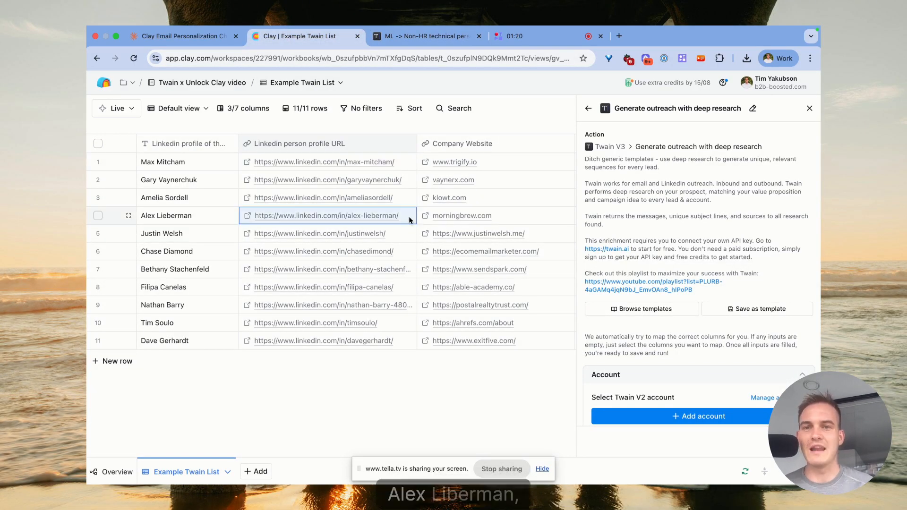
double_click(409, 216)
key("ctrl+c")
left_click(392, 38)
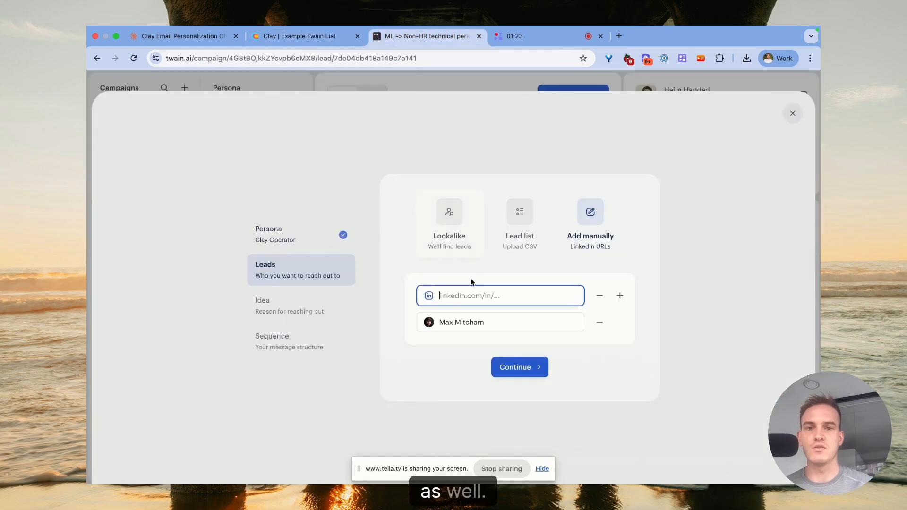
key("ctrl+v")
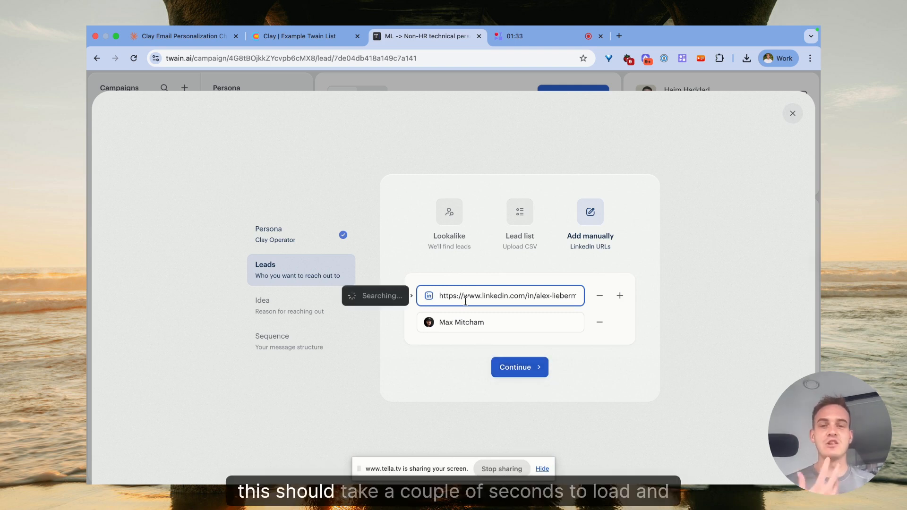
left_click(524, 367)
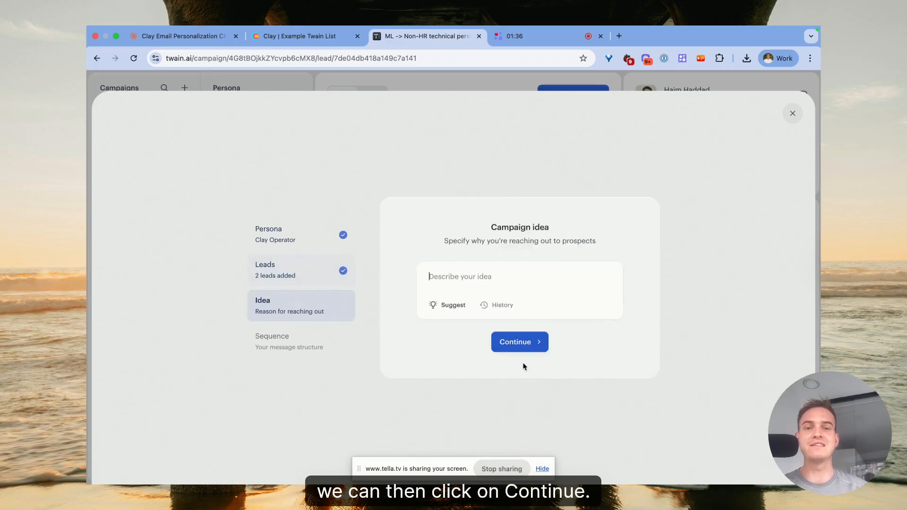
Describe the campaign idea as seeking podcast invites or joint webinars to promote the Unlock Clay course and tap into each other's communities.
left_click(476, 268)
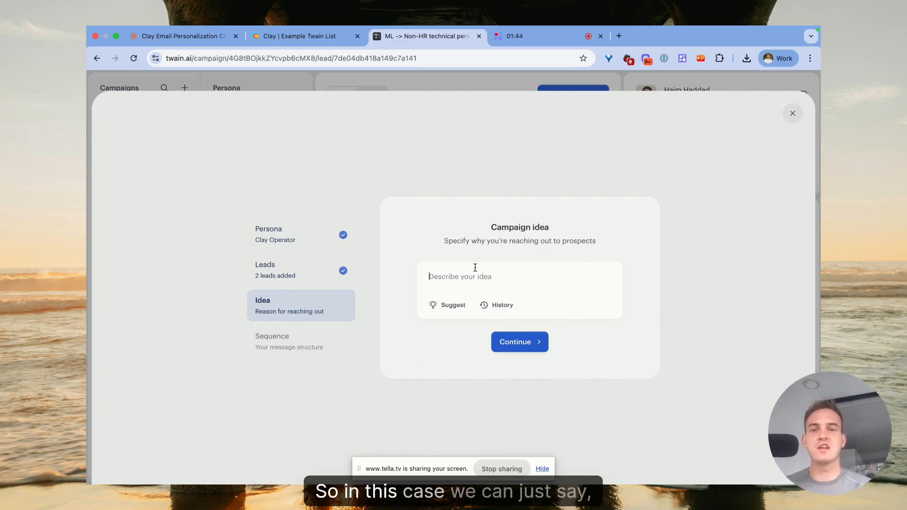
type("We ewa")
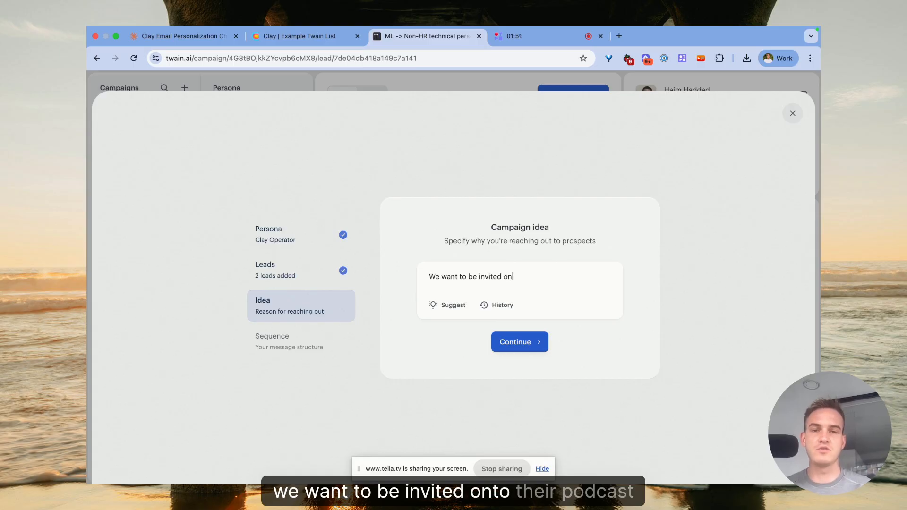
type("nt to be invited onto their podcast or ")
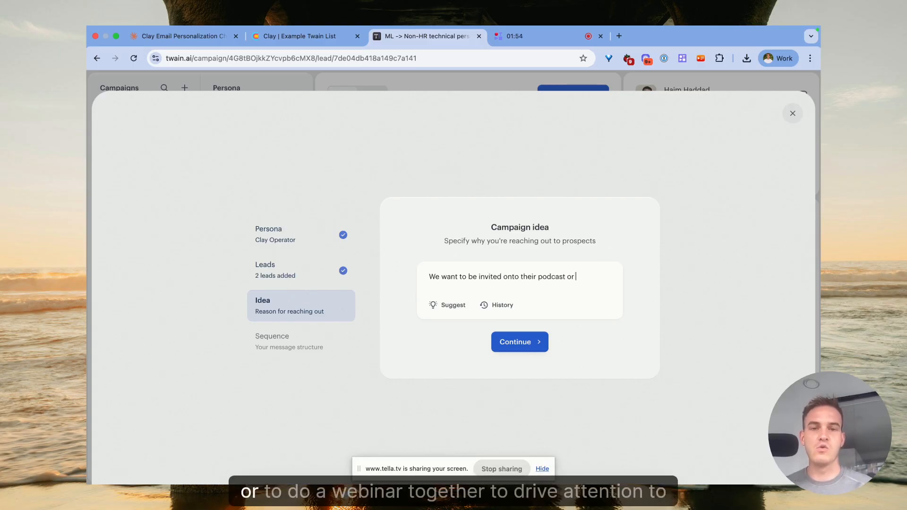
type("to do a webinar ")
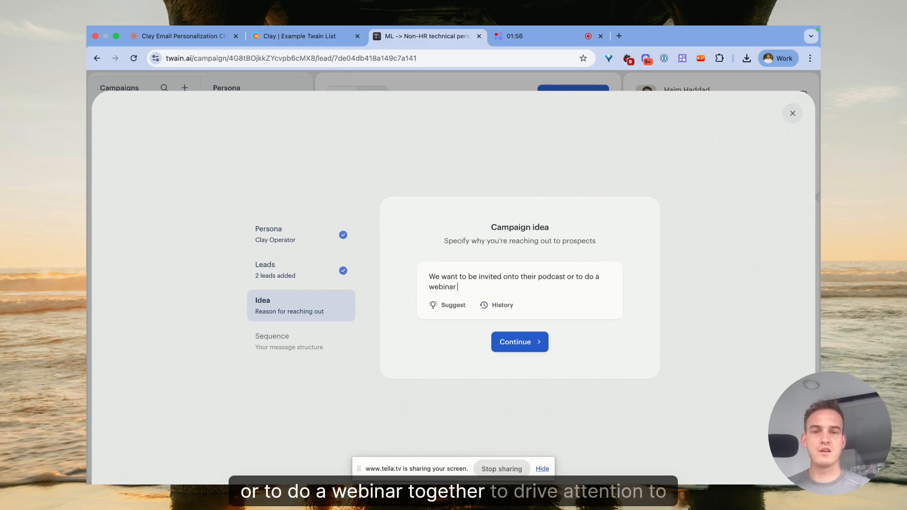
type("together to drive attention to")
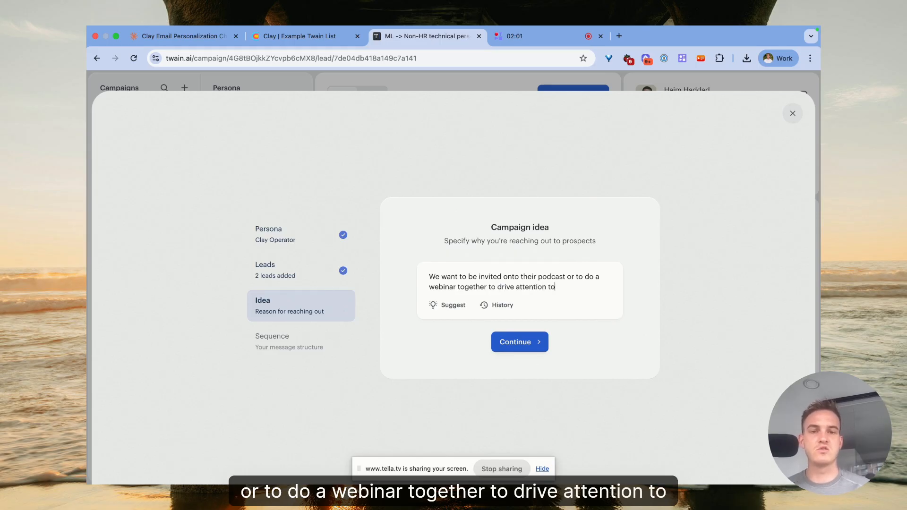
type(" our Unlock Clay course. since they are big in the niche of AI and Cl")
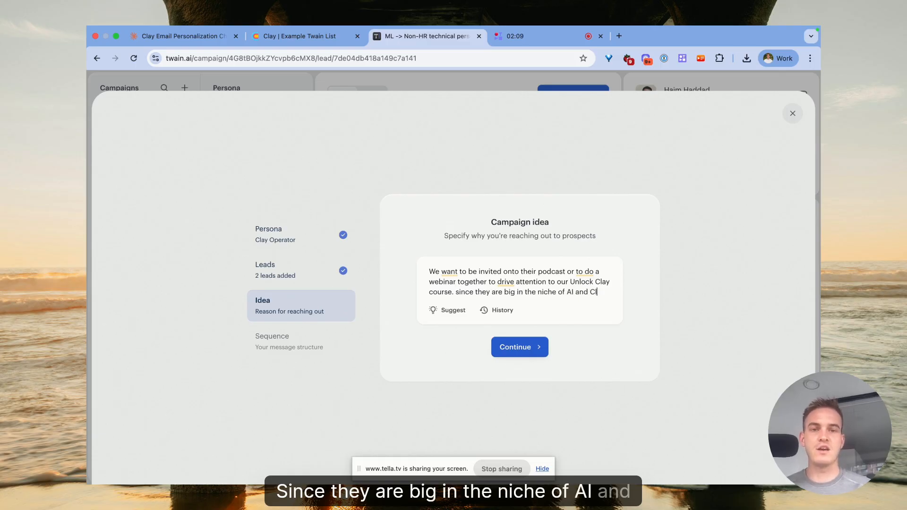
key("BackSpace")
key("BackSpace")
type("sales, we think")
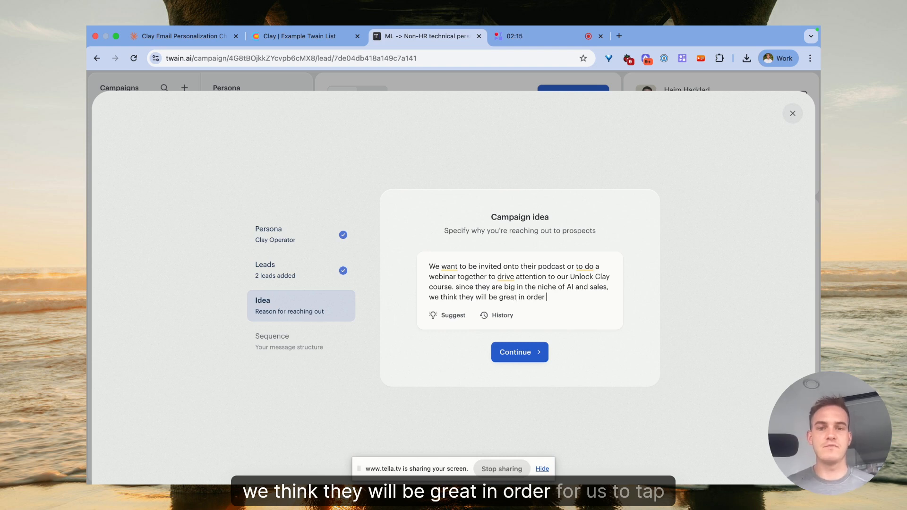
type(" they will be great in order for us to tap into")
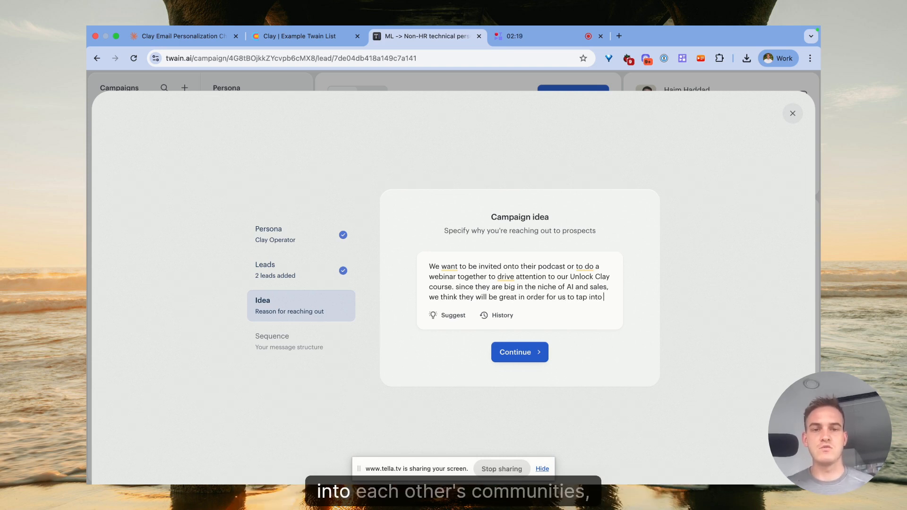
type(" each other's communities.")
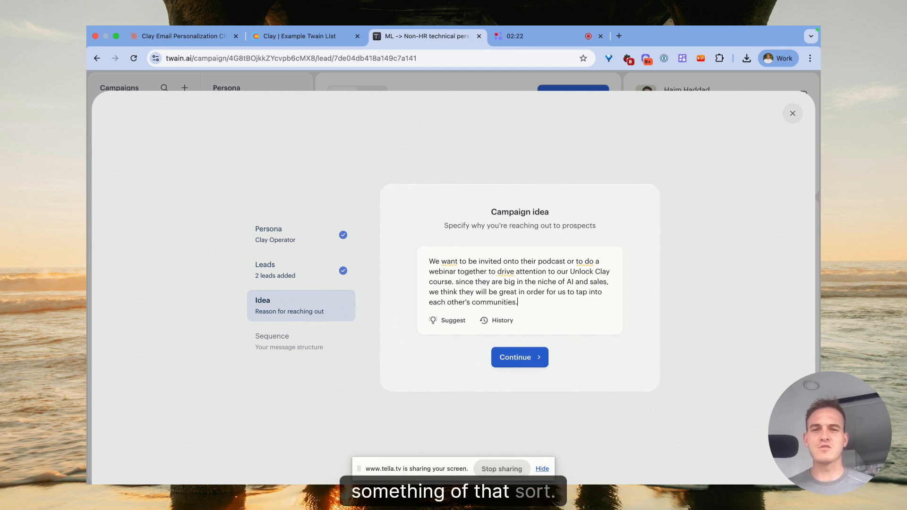
left_click(533, 358)
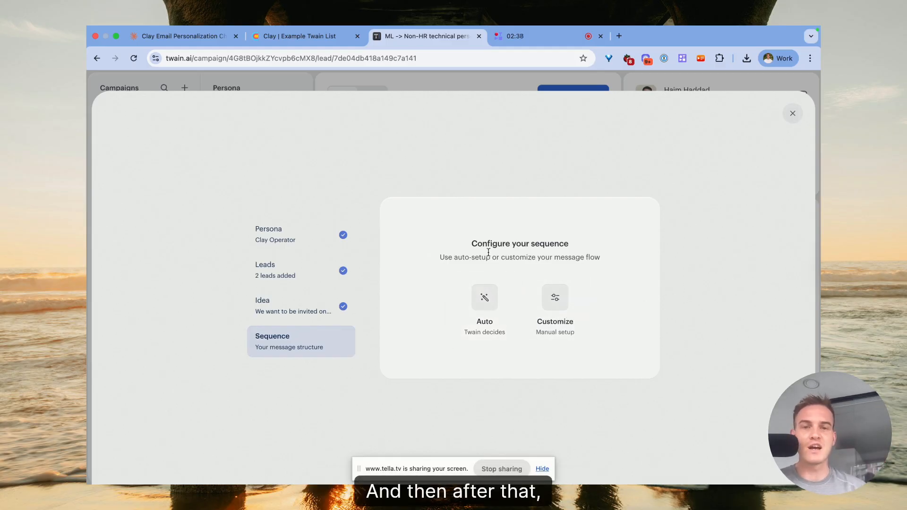
Choose the automatic sequence setup with Email as the outbound channel and create the campaign.
left_click(490, 319)
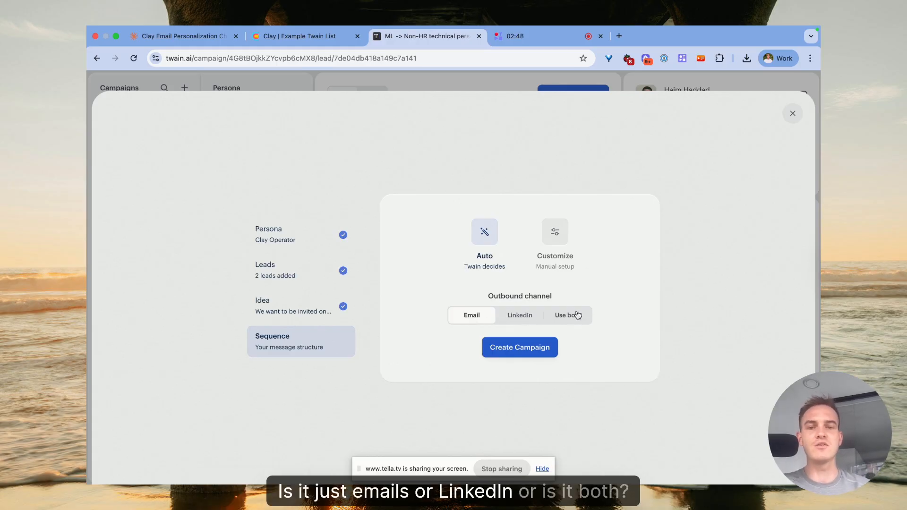
left_click(505, 349)
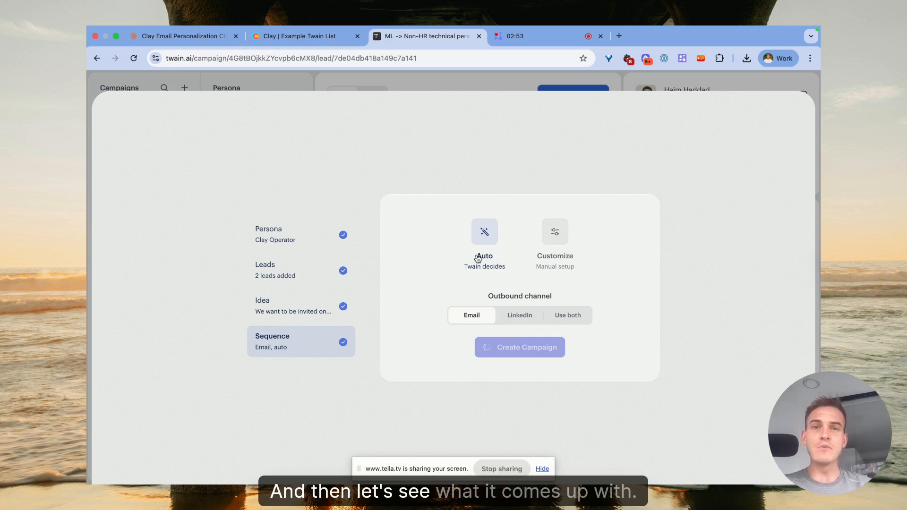
Review the first two steps of the process overview page, then return to the Twain campaign.
left_click(194, 37)
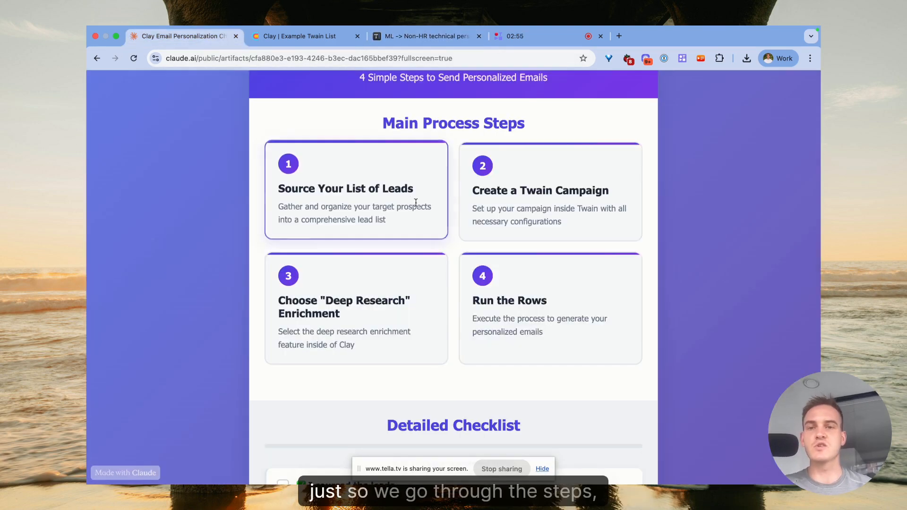
left_click_drag(286, 191, 408, 191)
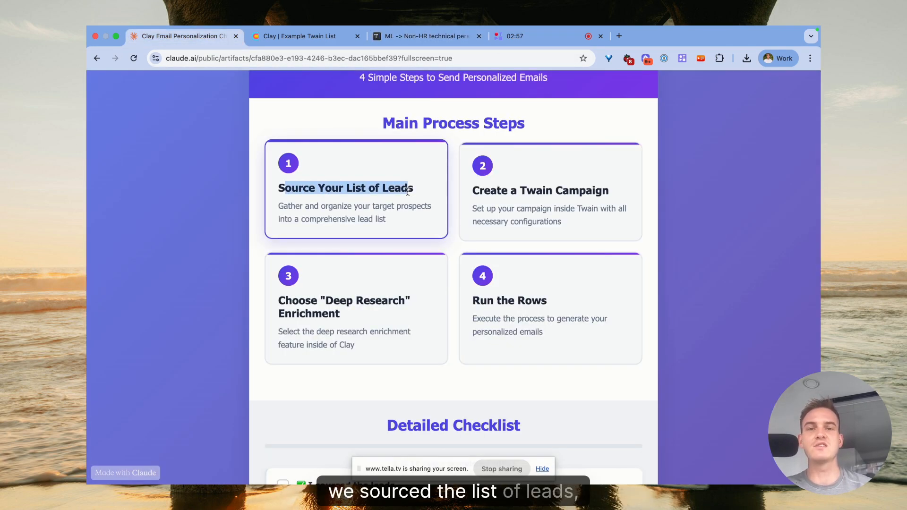
left_click_drag(472, 188, 601, 194)
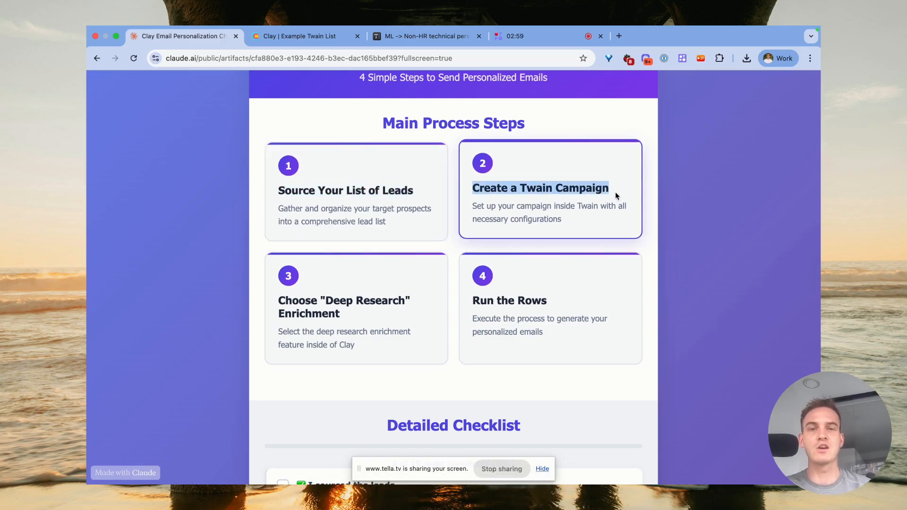
left_click(325, 40)
left_click(415, 36)
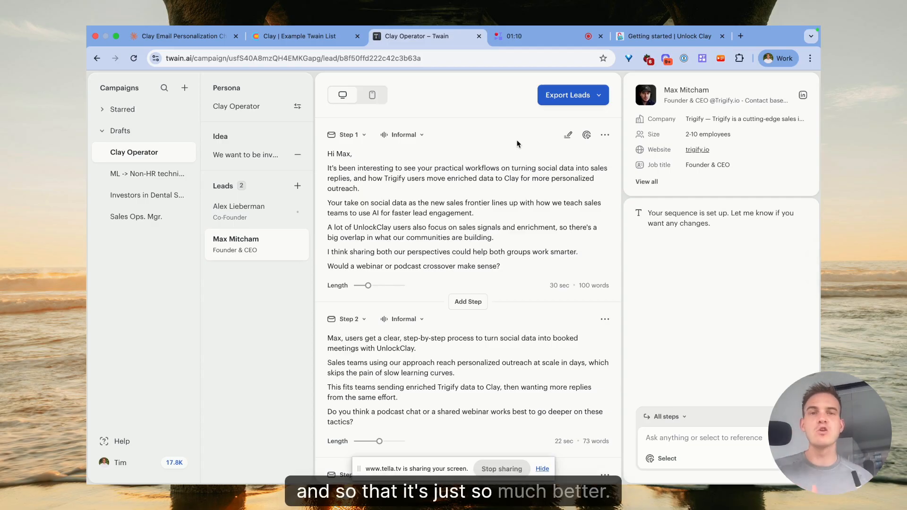
Open the first email step's message framework for editing and try inserting a curly-bracket instruction line.
left_click(568, 135)
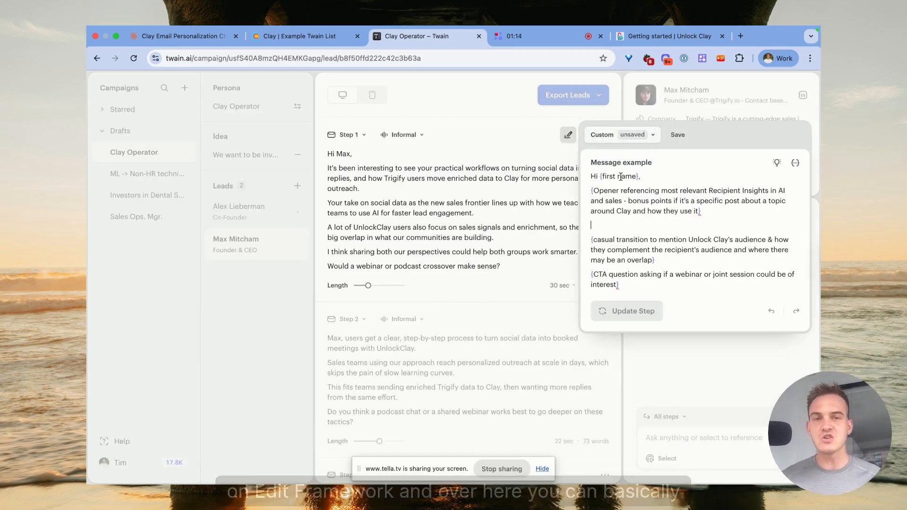
left_click(599, 223)
key("Return")
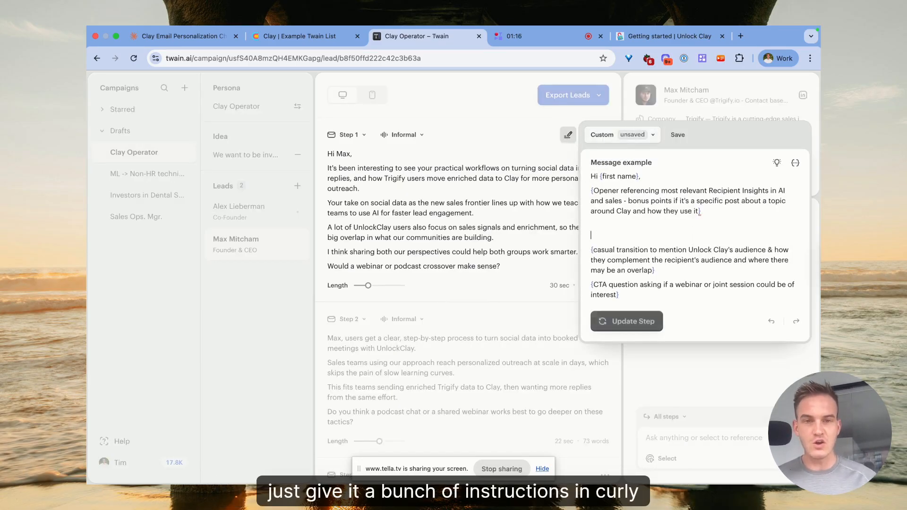
type("{")
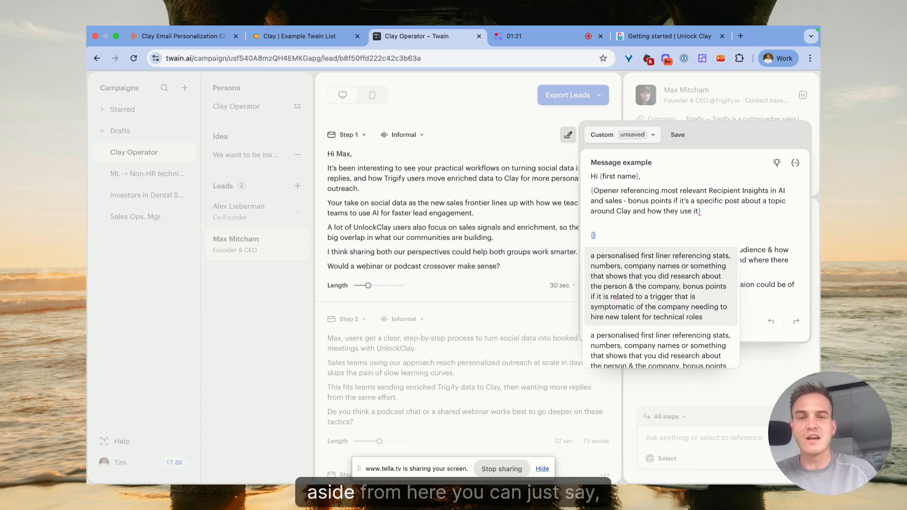
key("BackSpace")
key("BackSpace")
key("BackSpace")
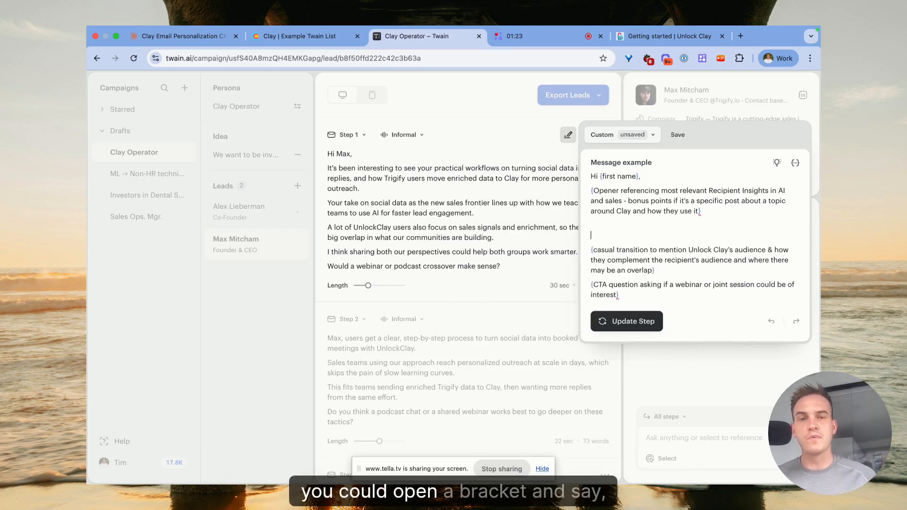
Add the instruction "generate an email in under 9 lines in total." at the end of the framework.
left_click(617, 190)
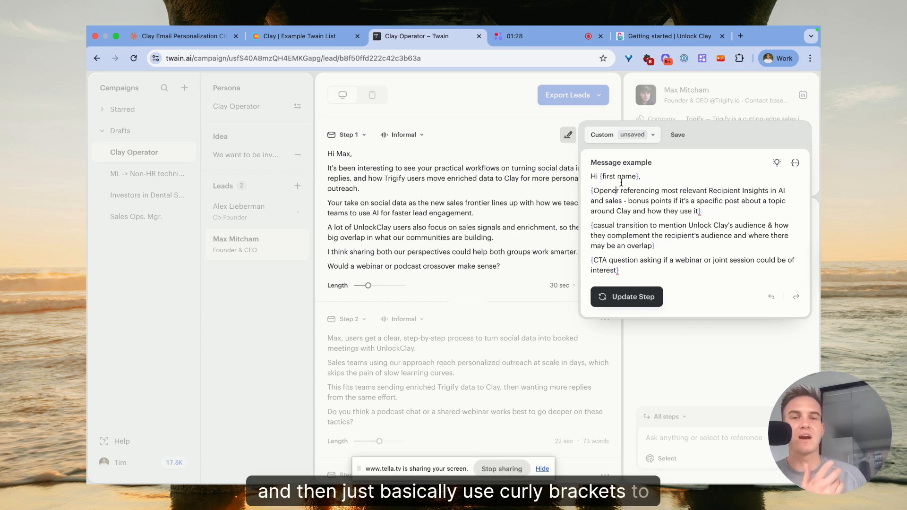
left_click(624, 272)
key("Return")
key("Return")
type("generate an em")
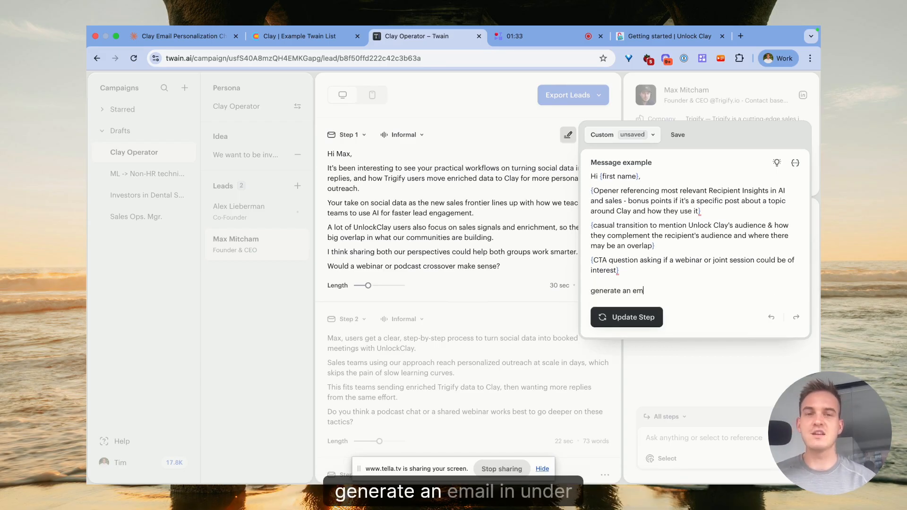
type("ail in under 9 lines")
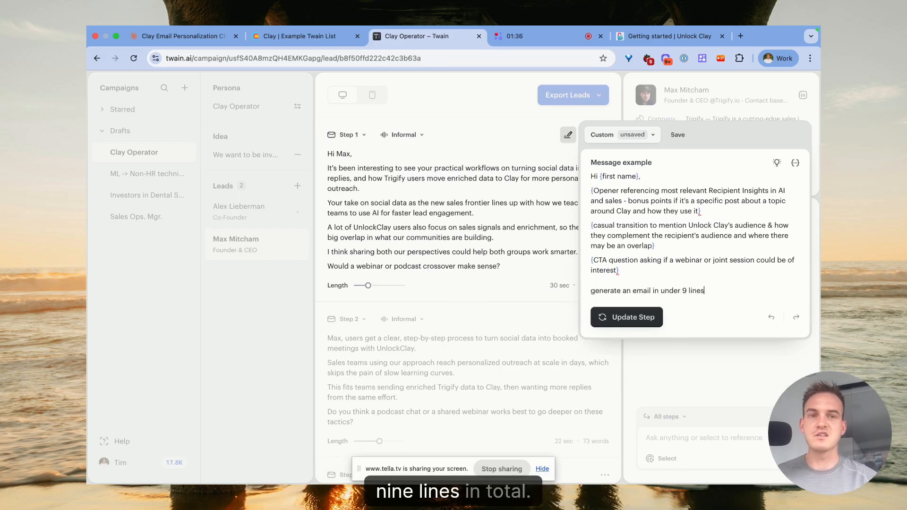
type(" in total.")
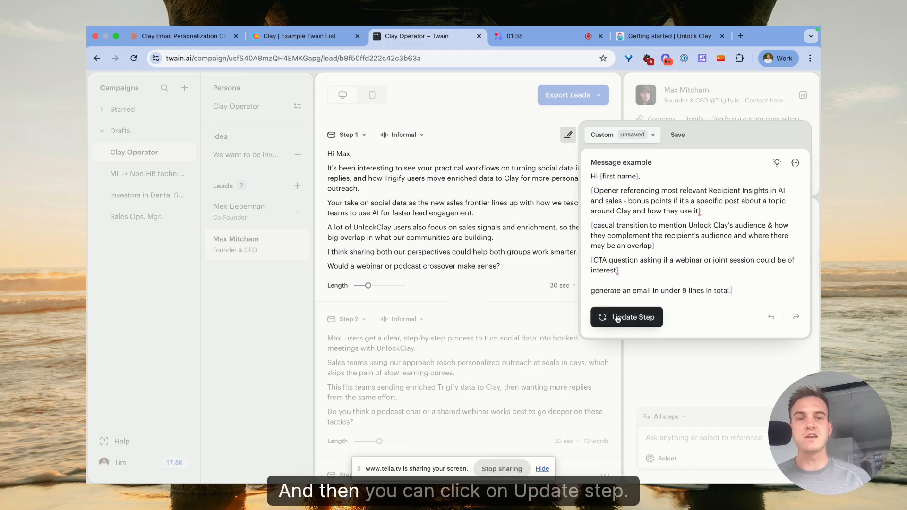
Regenerate the first email step from the edited message framework.
left_click_drag(733, 290, 613, 185)
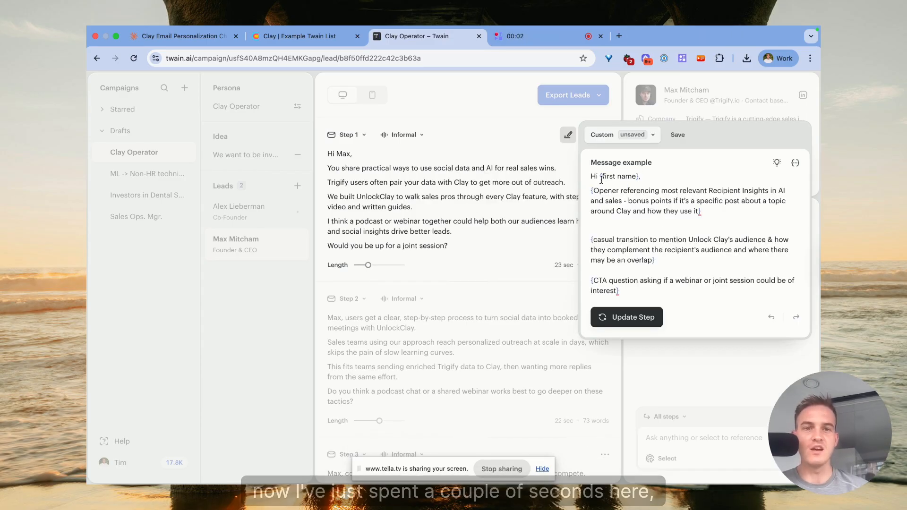
left_click_drag(593, 176, 695, 287)
left_click(695, 286)
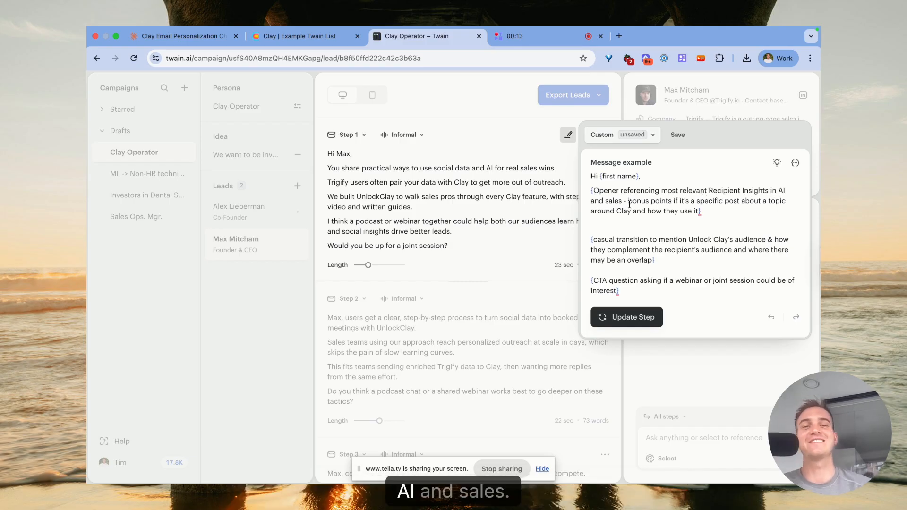
left_click_drag(701, 212, 630, 203)
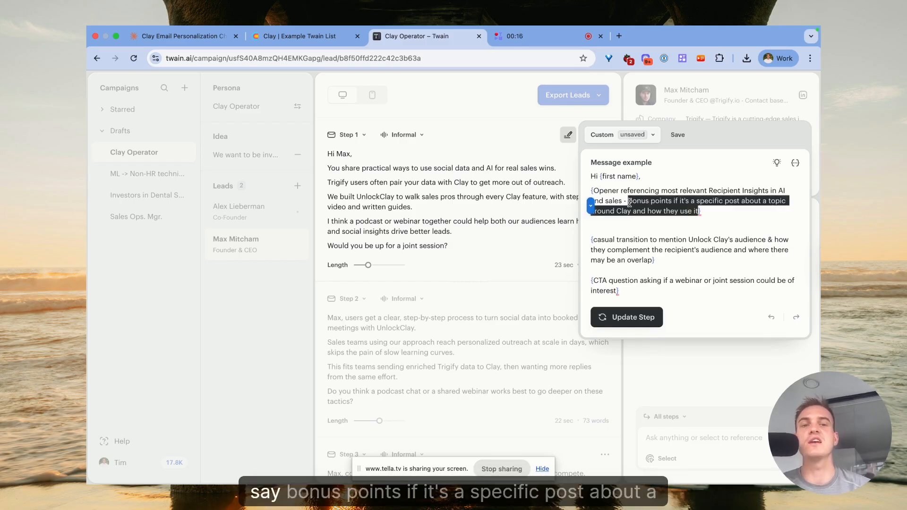
left_click(667, 222)
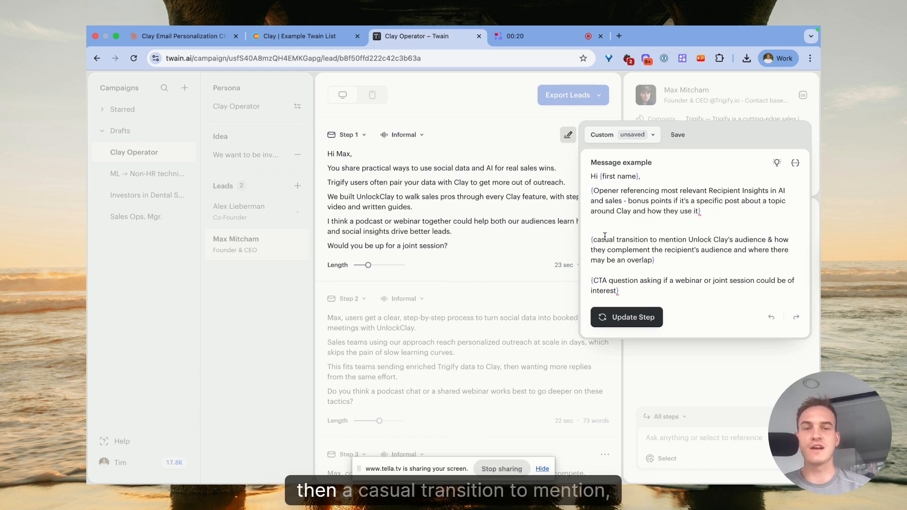
left_click_drag(594, 240, 652, 260)
left_click(653, 260)
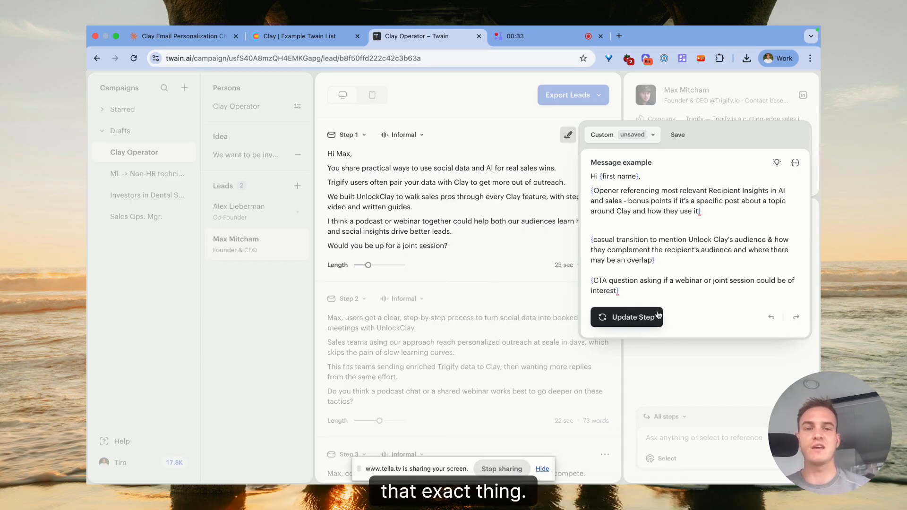
left_click(638, 317)
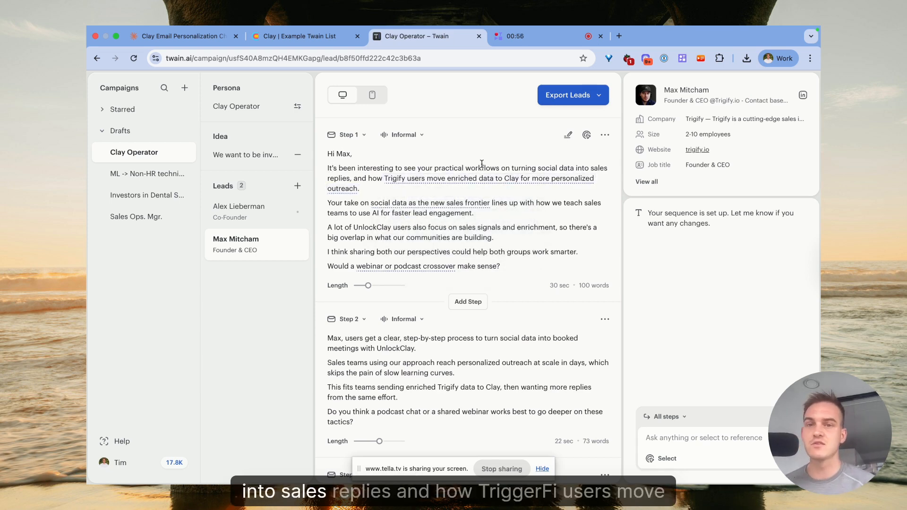
Inspect the source insight behind a highlighted phrase in the first email.
mouse_move(464, 179)
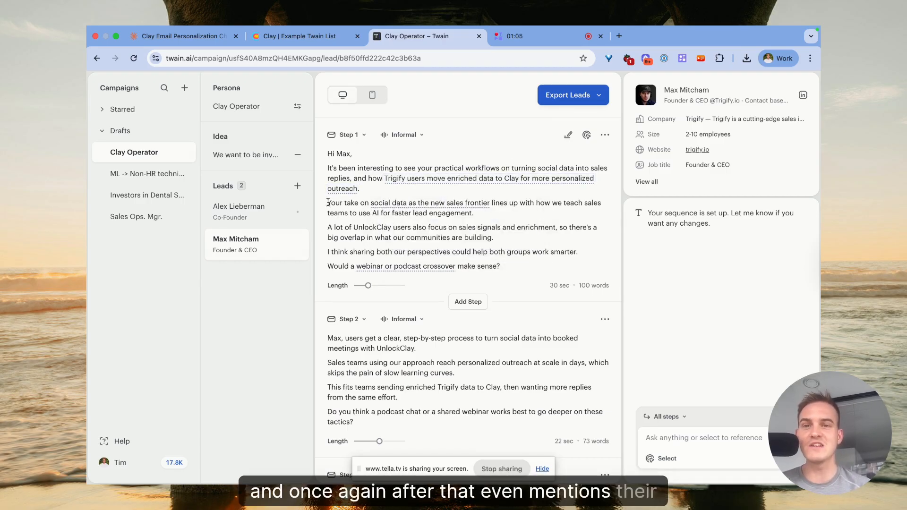
mouse_move(453, 212)
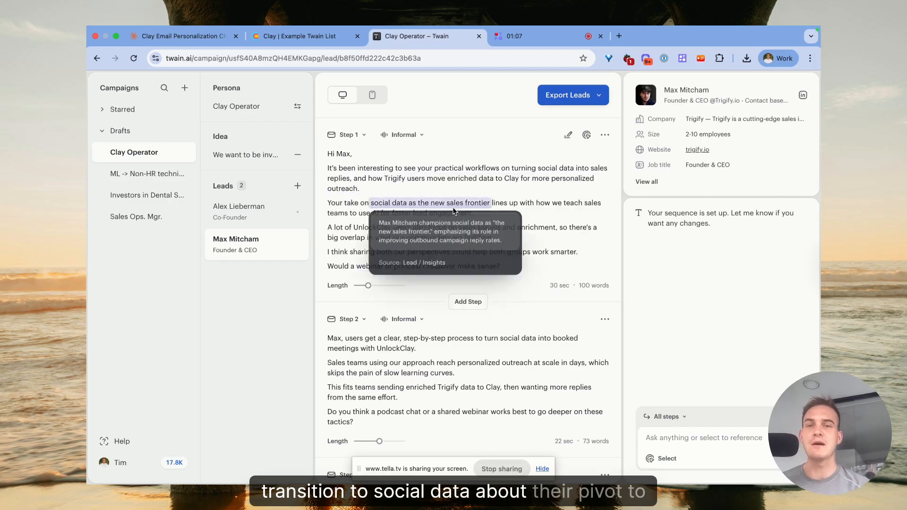
mouse_move(485, 180)
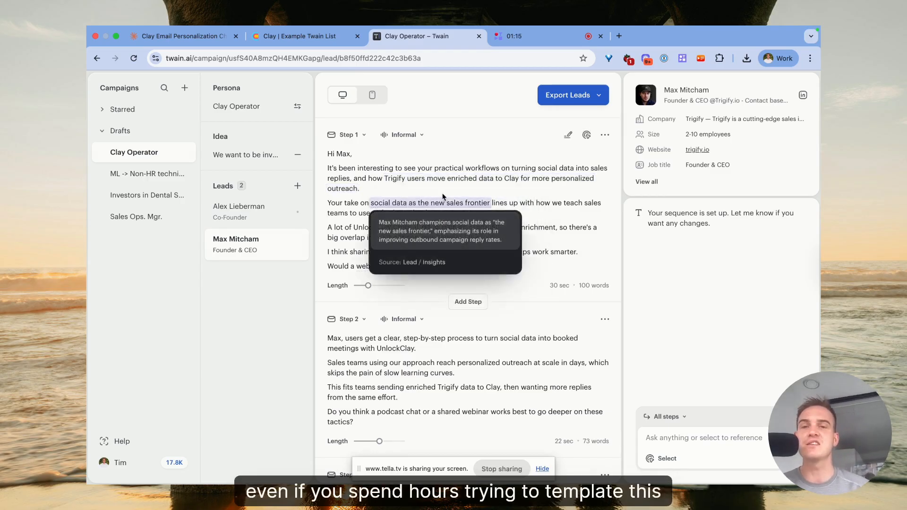
Copy the Twain API key from the account menu.
left_click(322, 38)
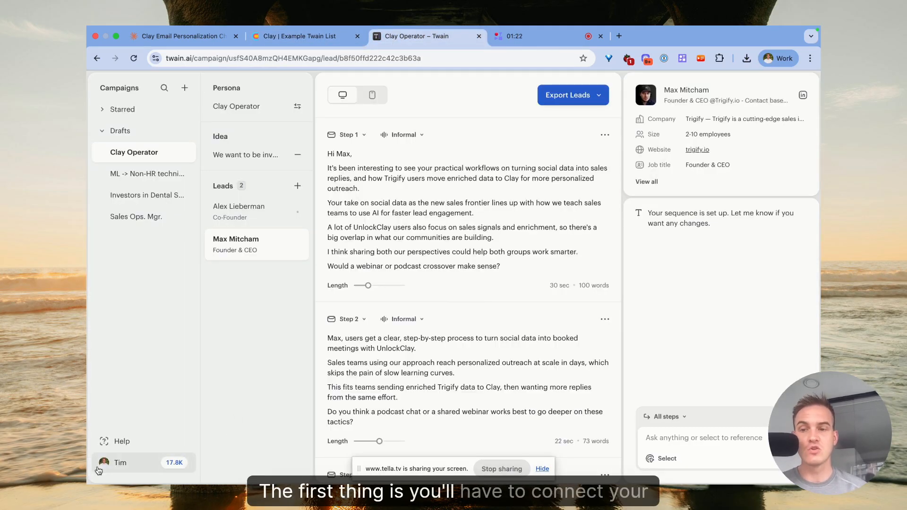
left_click(100, 466)
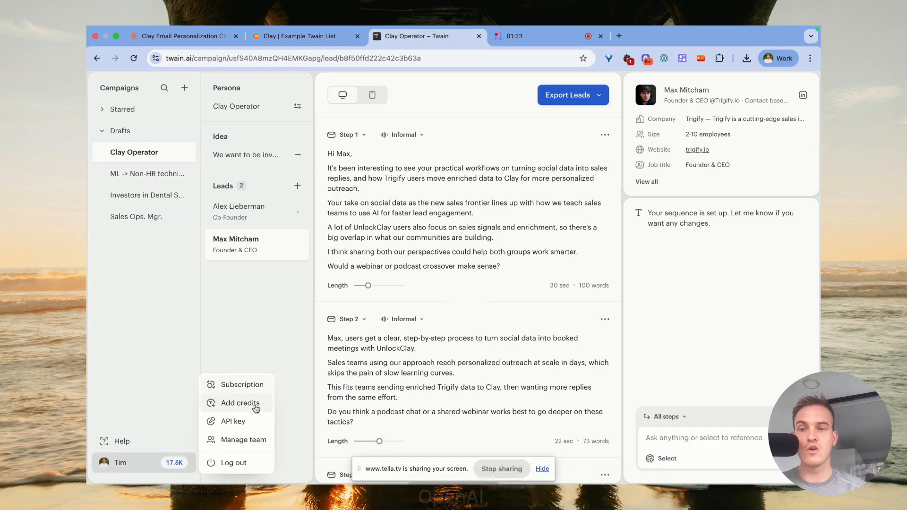
left_click(219, 428)
left_click(433, 165)
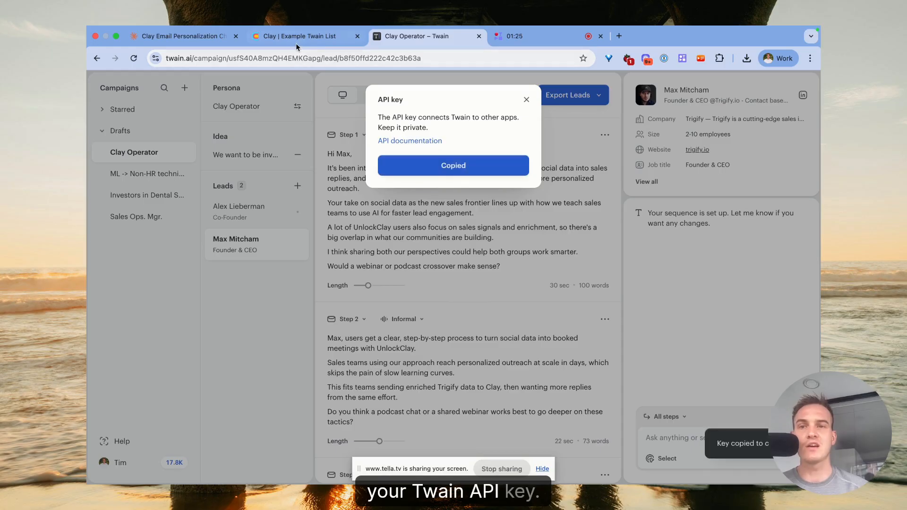
In Clay, paste the Twain API key into the new Twain V2 connection, name it tim, and save without testing.
left_click(293, 41)
left_click(362, 231)
key("ctrl+v")
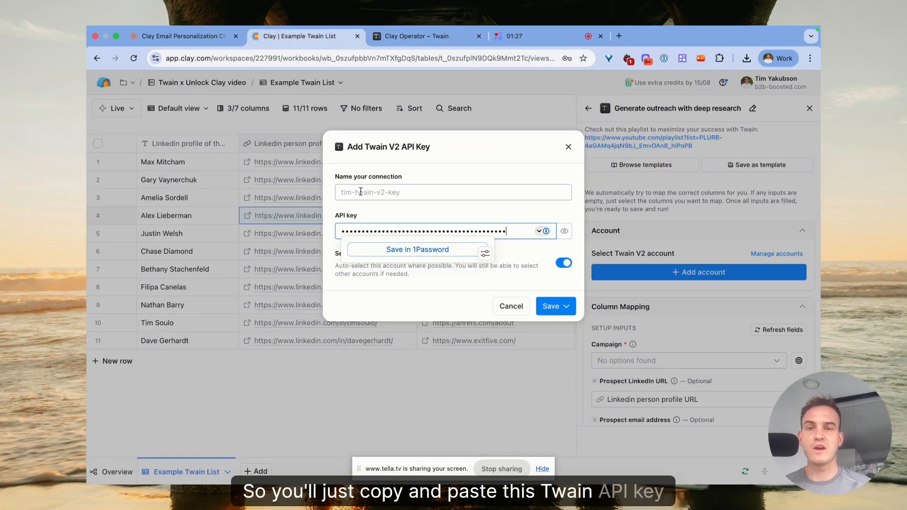
left_click(425, 192)
type("tim")
left_click(552, 306)
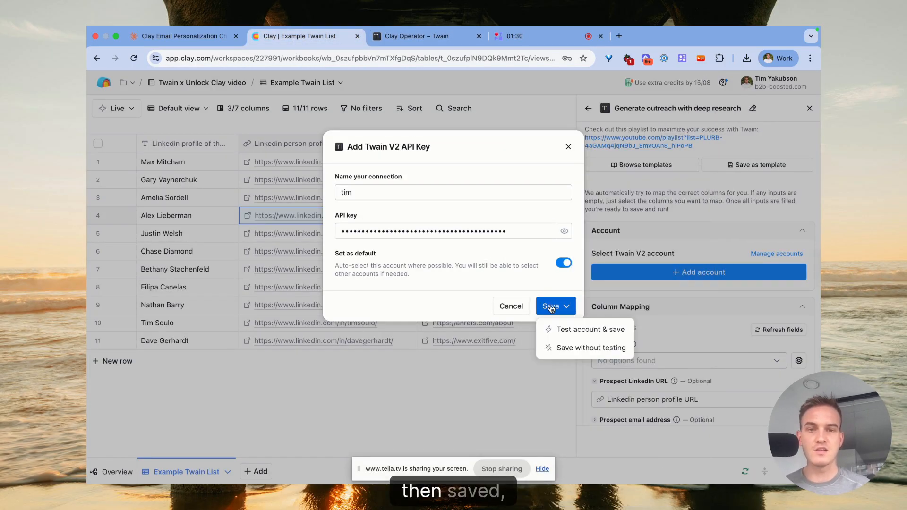
left_click(565, 347)
Choose Clay Operator as the campaign, keep the LinkedIn person profile URL mapping, and save and run the column.
scroll(638, 292, "down", 1)
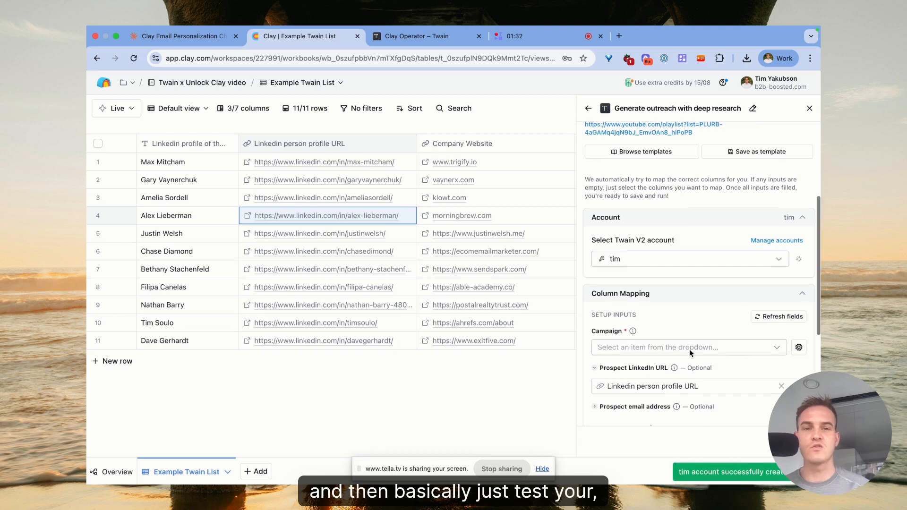
left_click(661, 336)
left_click(662, 358)
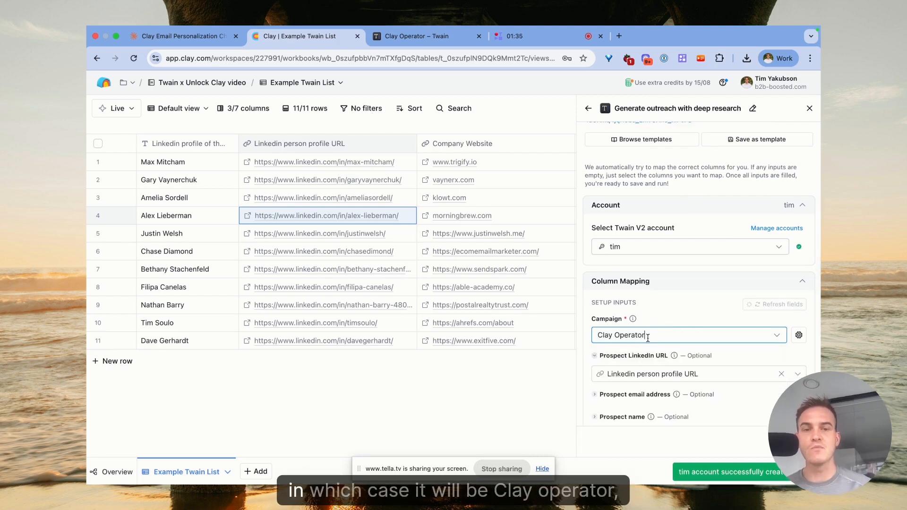
scroll(670, 344, "down", 3)
mouse_move(670, 315)
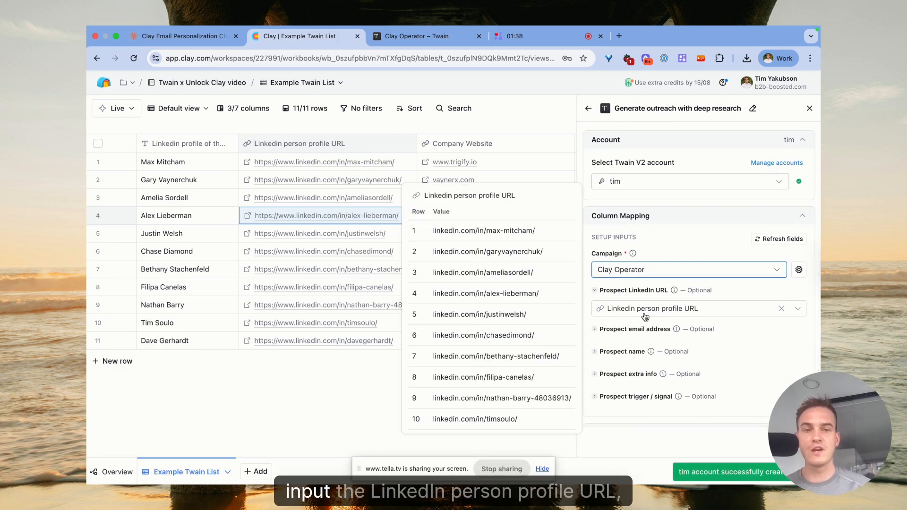
scroll(682, 315, "down", 1)
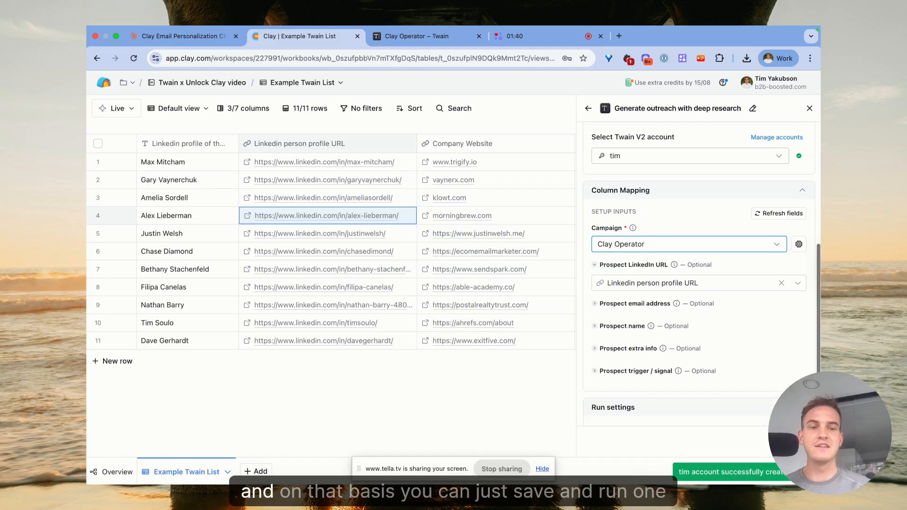
left_click(790, 442)
left_click(739, 386)
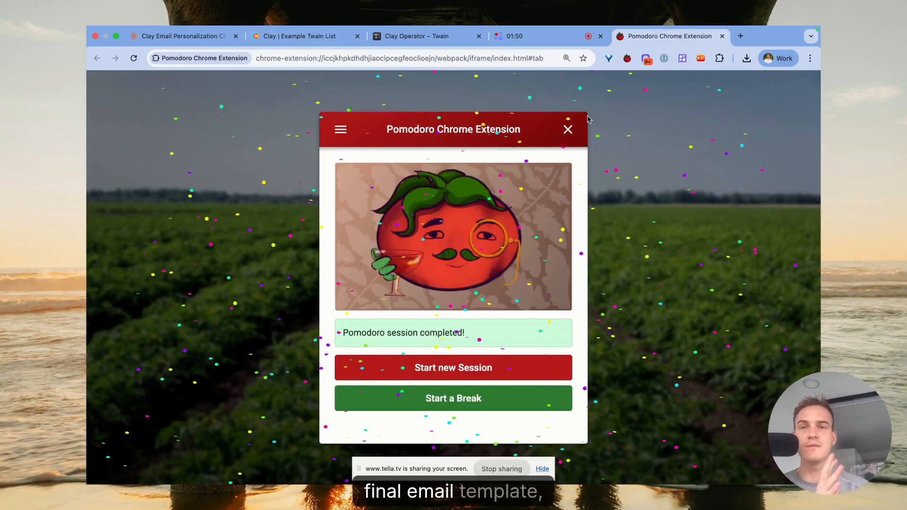
Open the fourth row's generated outreach cell and review its Person and Company research.
left_click(321, 30)
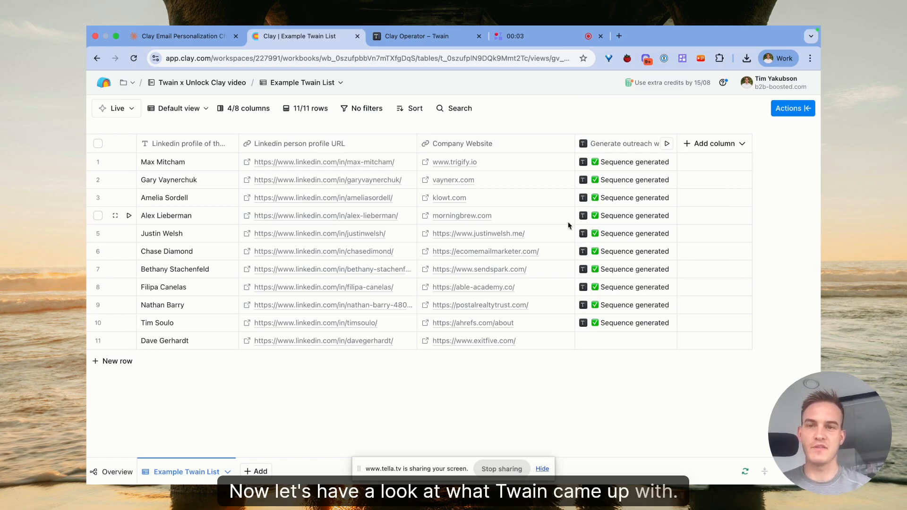
left_click(600, 218)
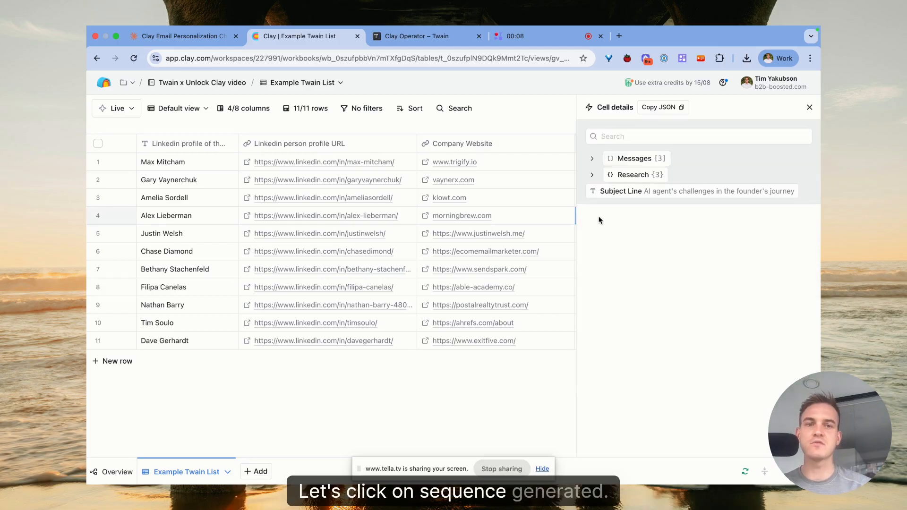
left_click(640, 181)
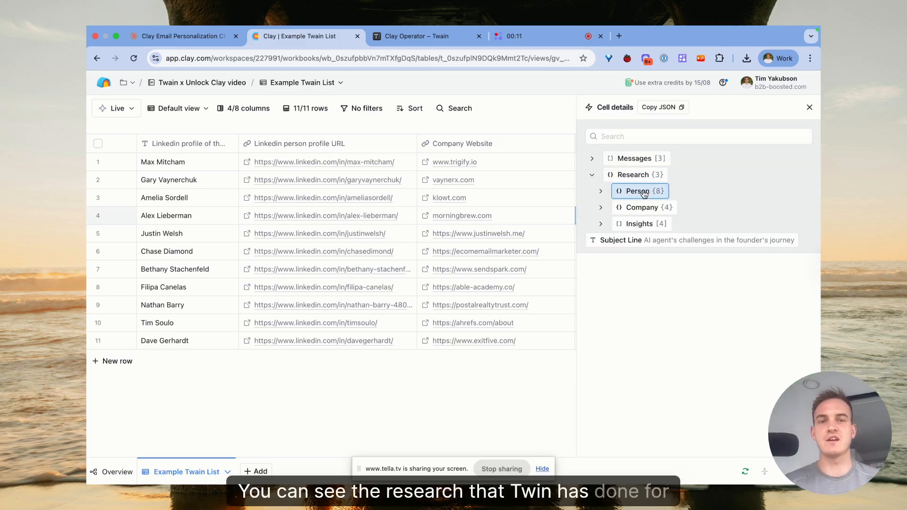
left_click(638, 193)
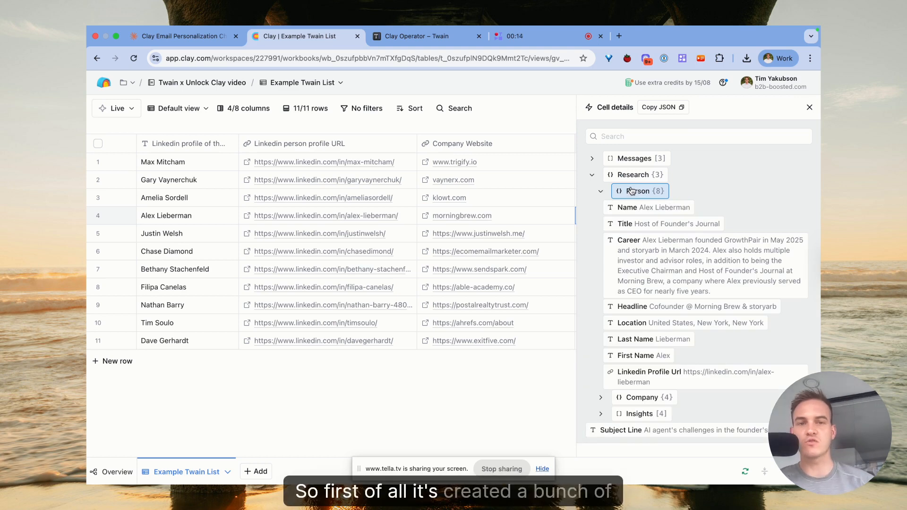
mouse_move(639, 209)
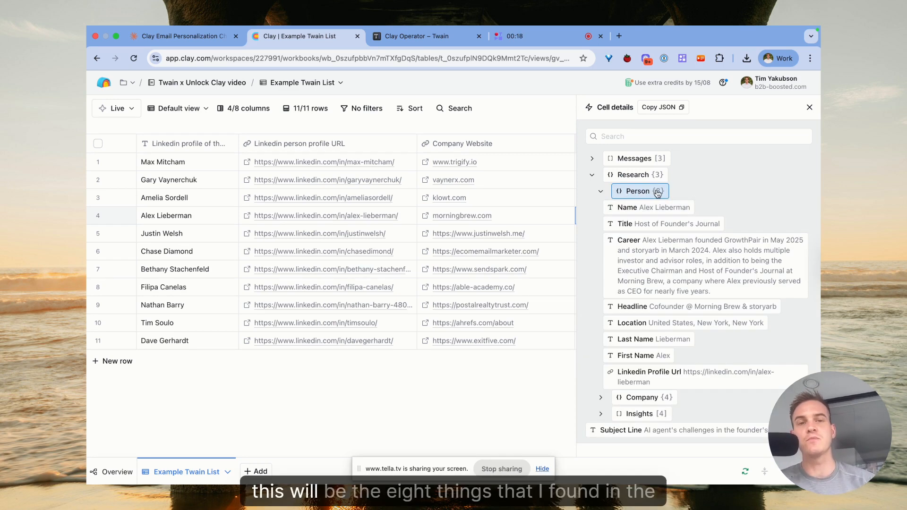
left_click(654, 193)
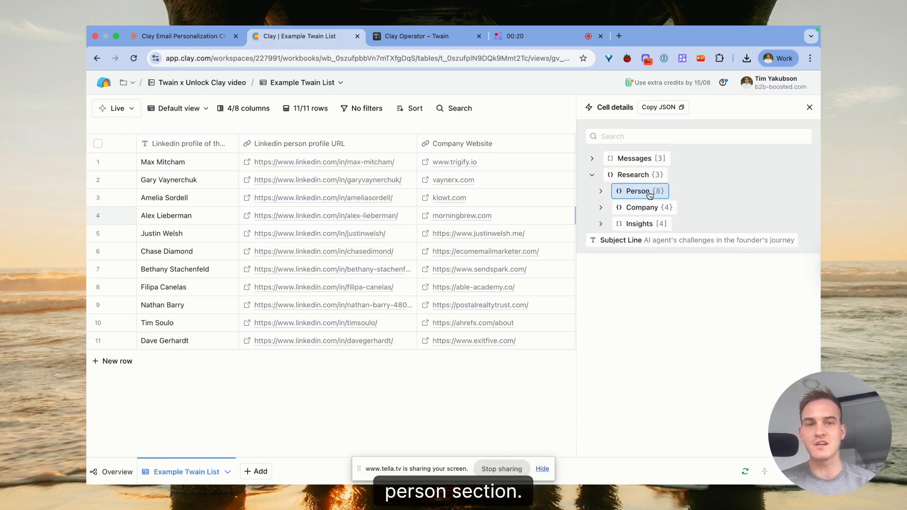
left_click(653, 213)
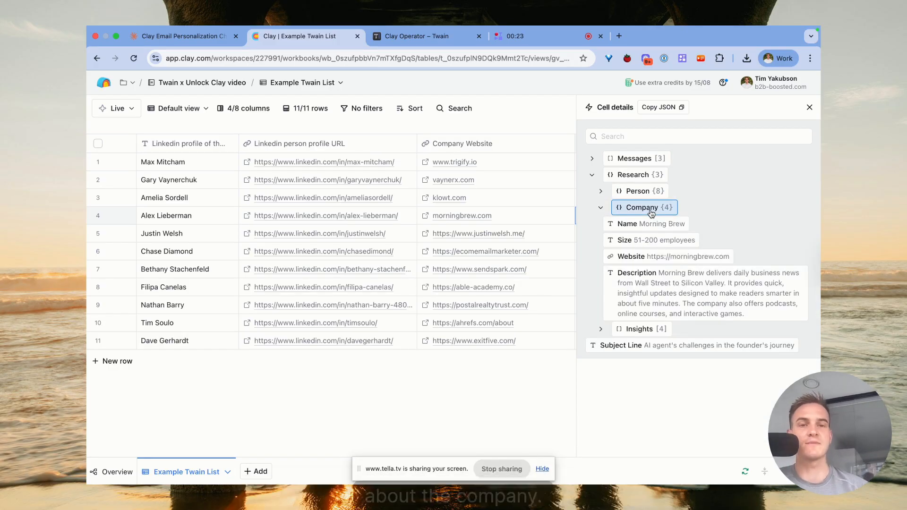
mouse_move(652, 229)
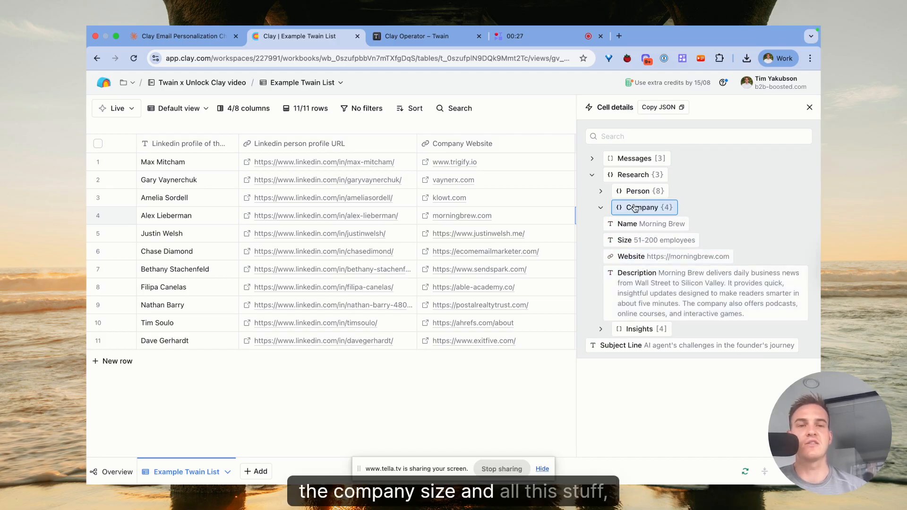
left_click(662, 213)
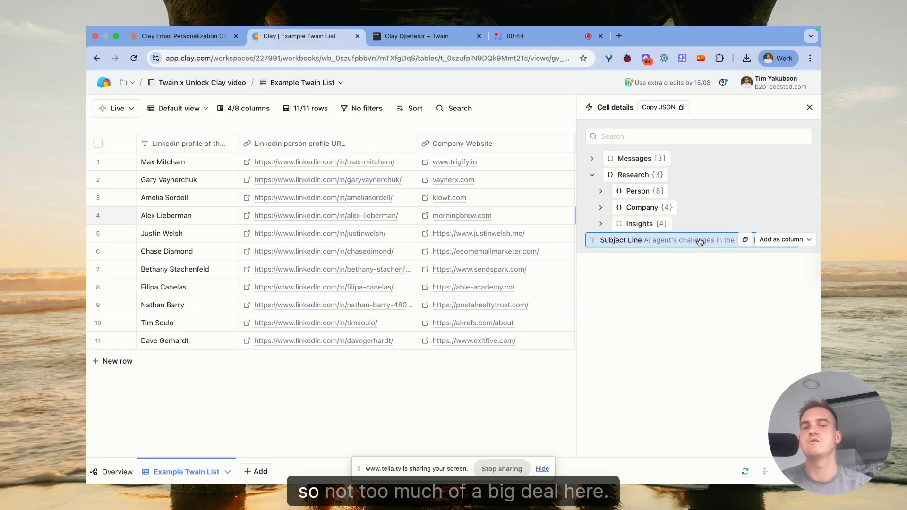
Review the four Insights entries and the first generated message in the cell details.
left_click(639, 223)
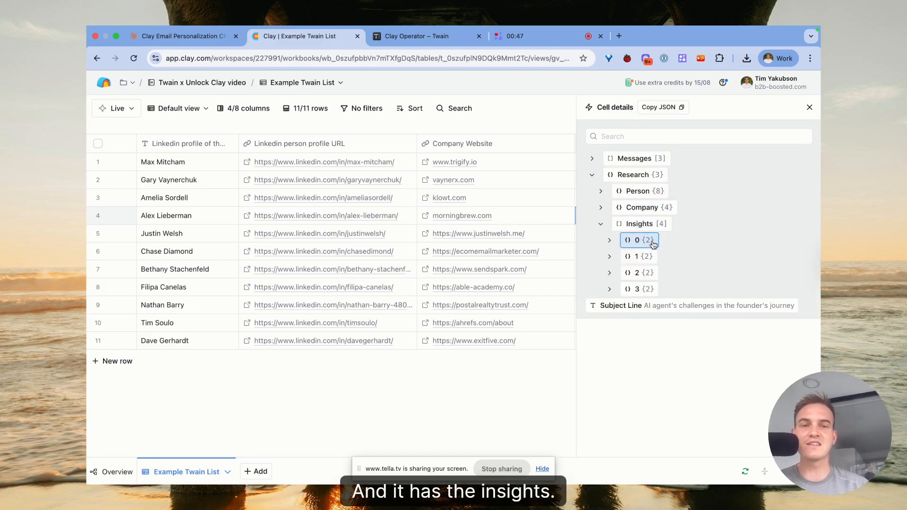
left_click(653, 240)
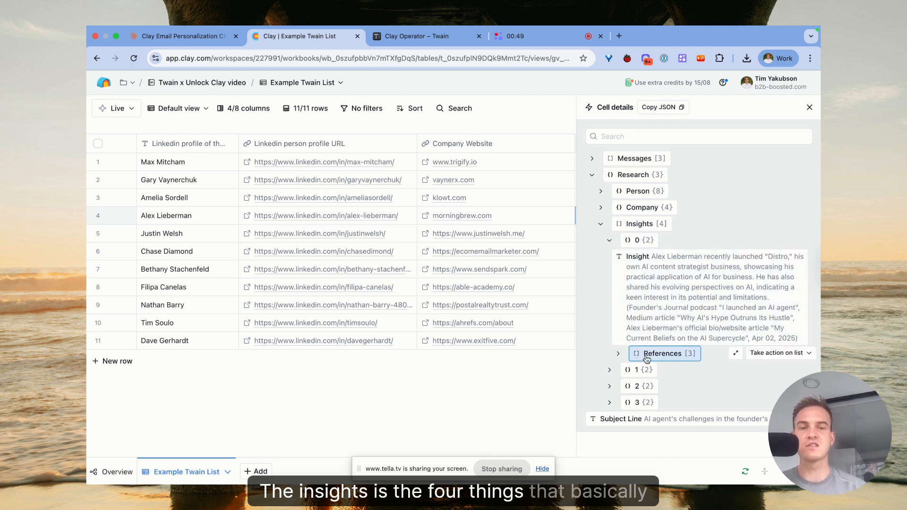
left_click(643, 371)
scroll(643, 354, "down", 2)
left_click(637, 412)
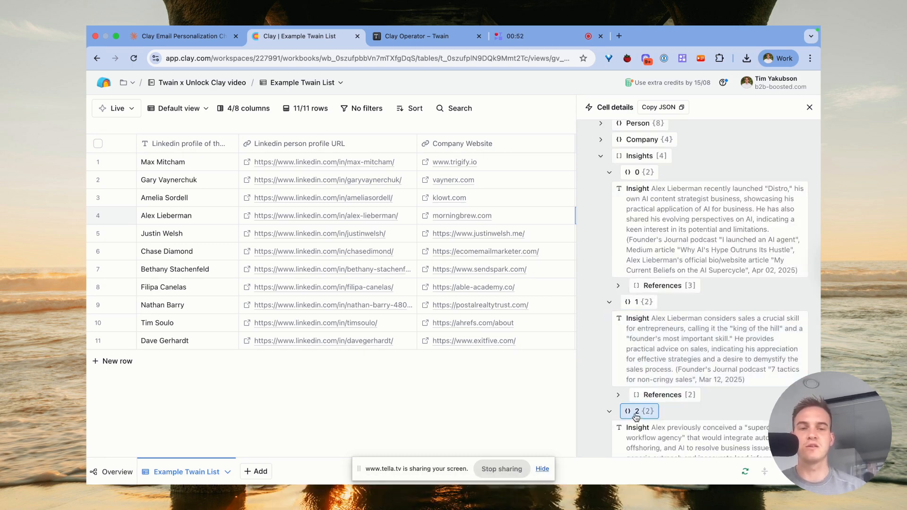
scroll(636, 413, "down", 3)
left_click(637, 427)
scroll(632, 373, "down", 3)
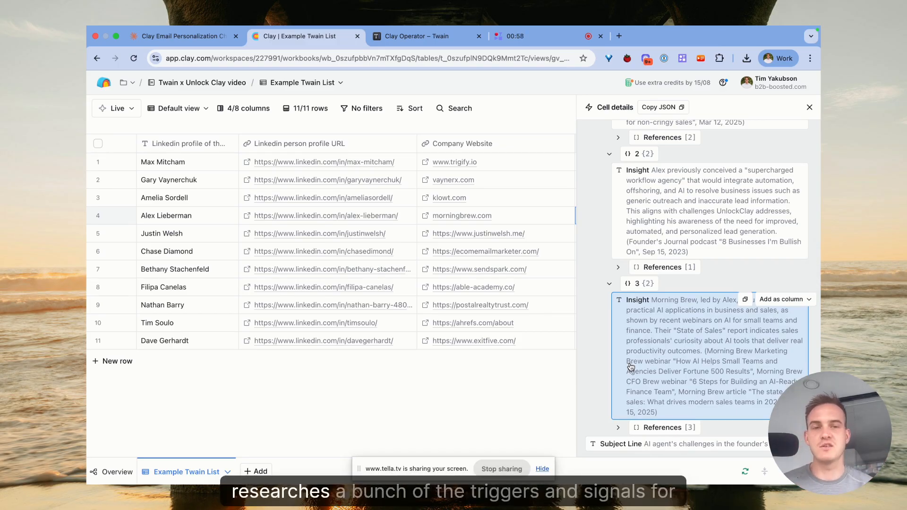
scroll(633, 331, "up", 10)
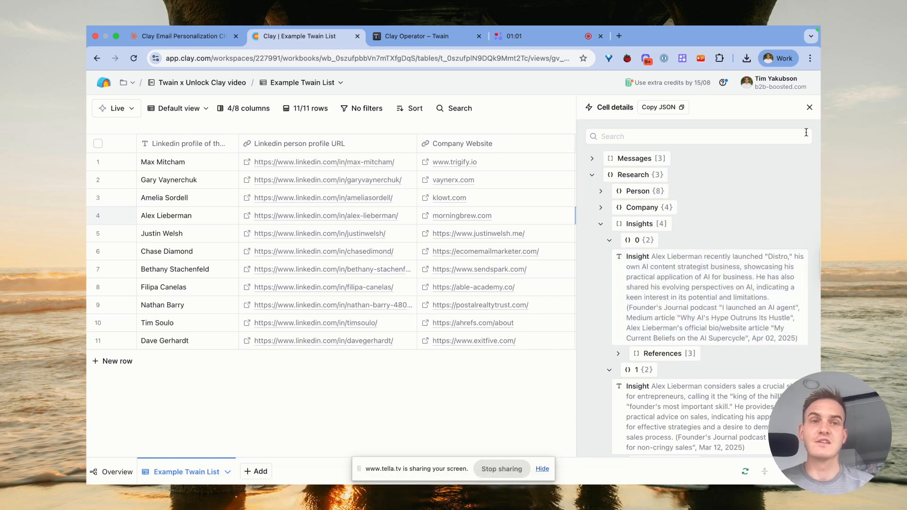
left_click(656, 166)
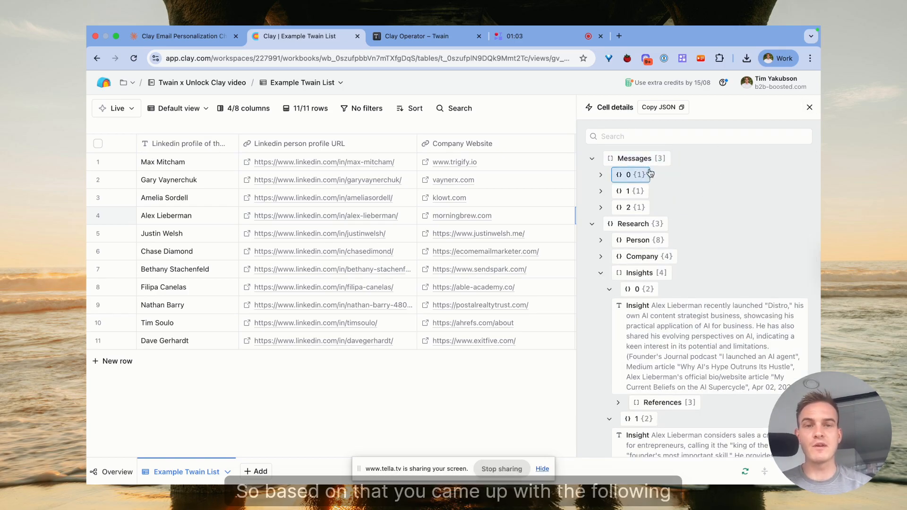
left_click(634, 175)
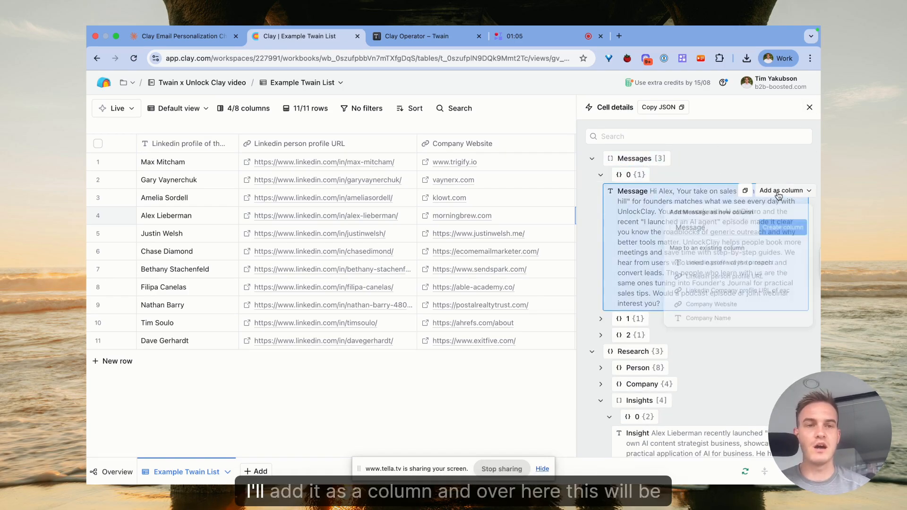
Add the Message field from the cell details as a new column in the table.
left_click(782, 190)
left_click(784, 227)
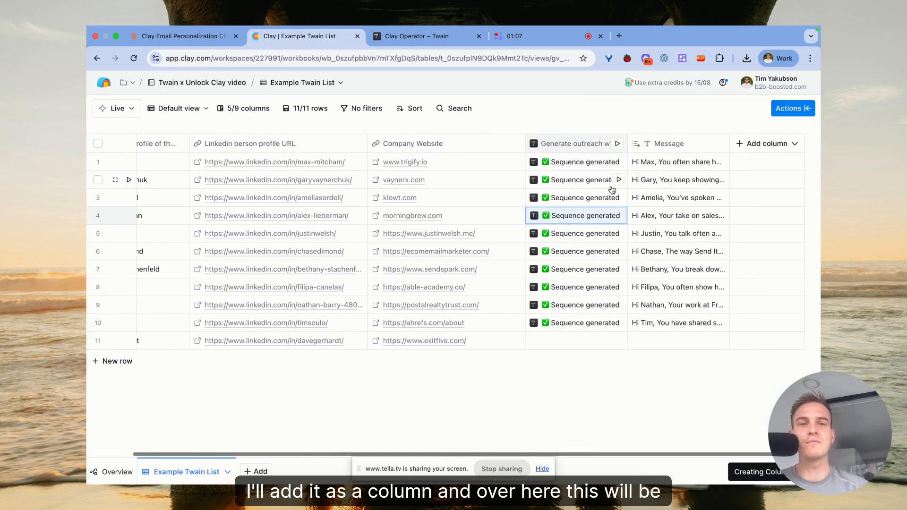
Open Alex's generated message in the expanded Message view and select its text.
double_click(668, 217)
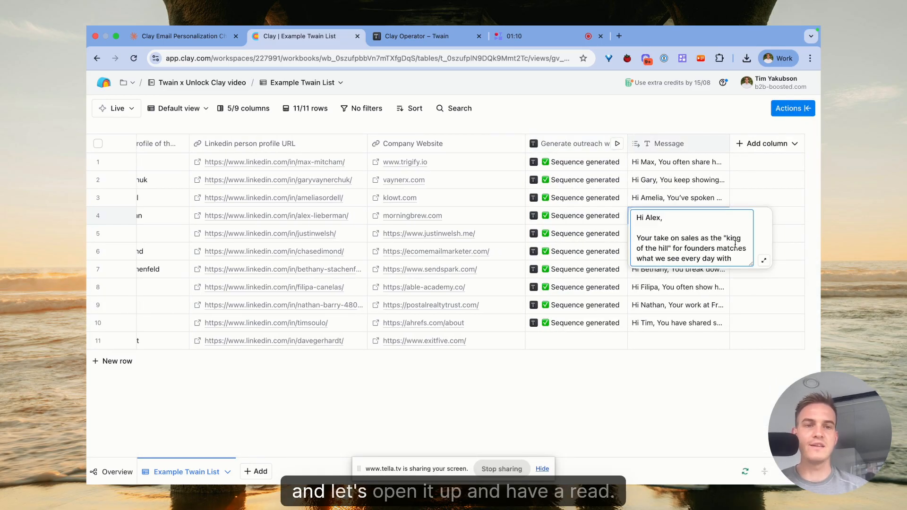
left_click(765, 262)
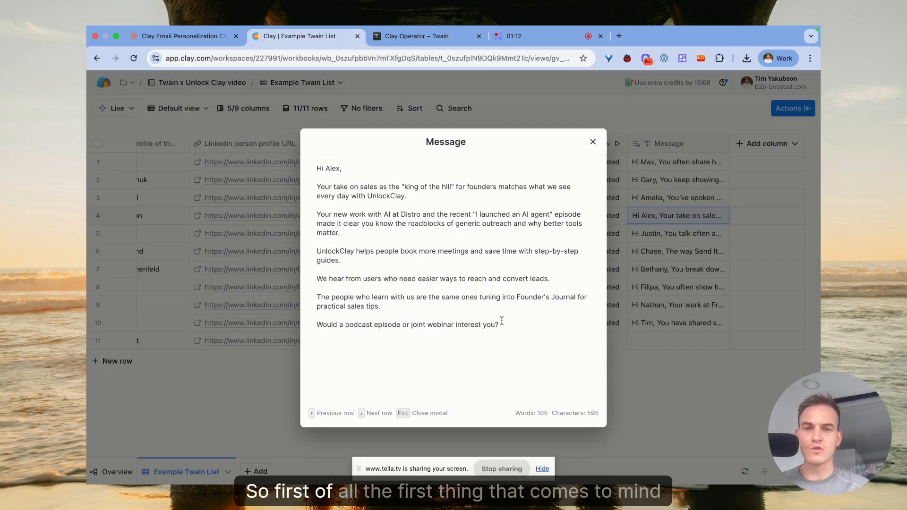
left_click_drag(500, 325, 308, 142)
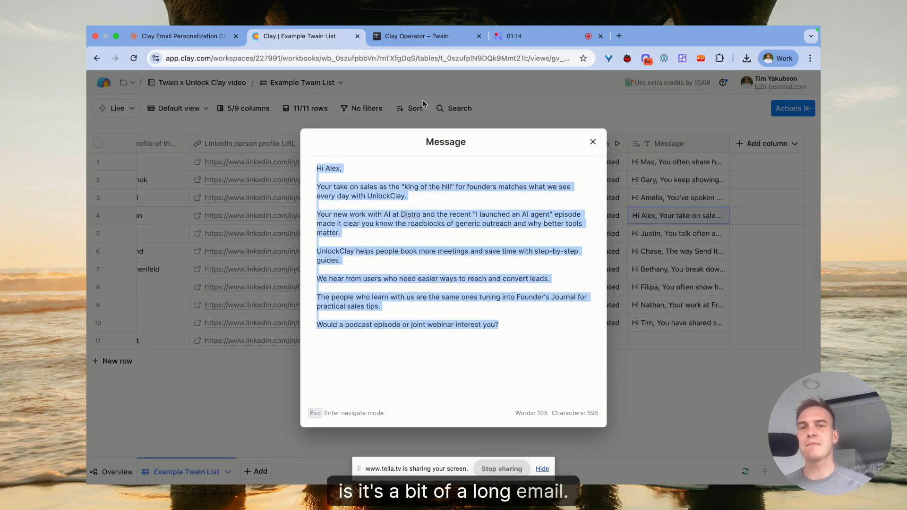
In the Twain campaign, open Step 1's Edit framework panel and insert line breaks in the message example.
left_click(408, 37)
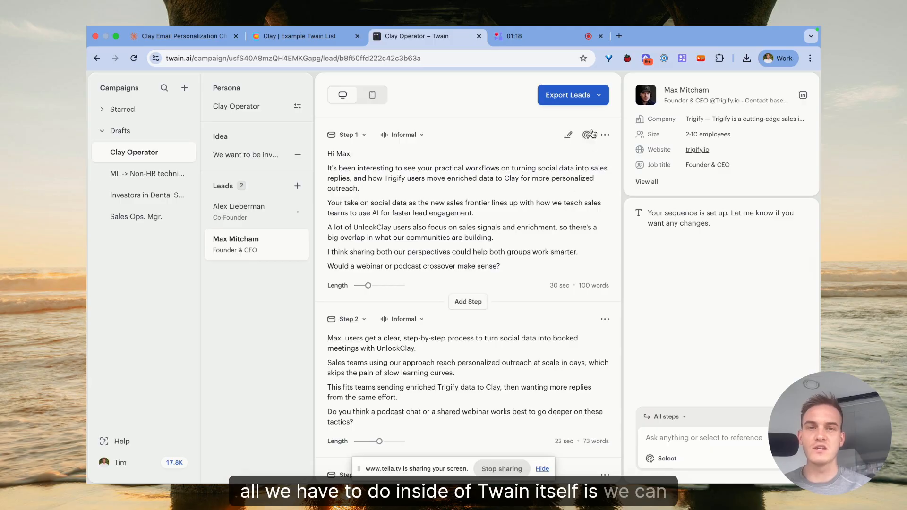
left_click(568, 138)
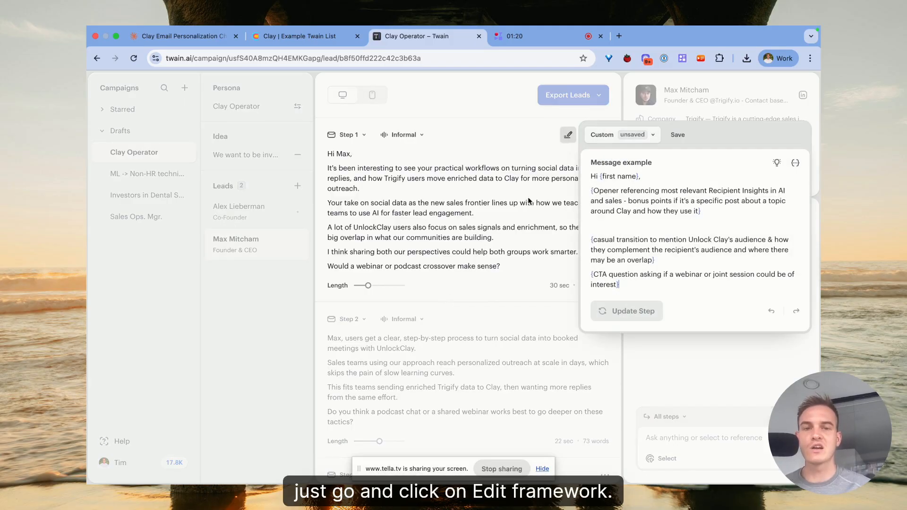
key("Return")
key("Return")
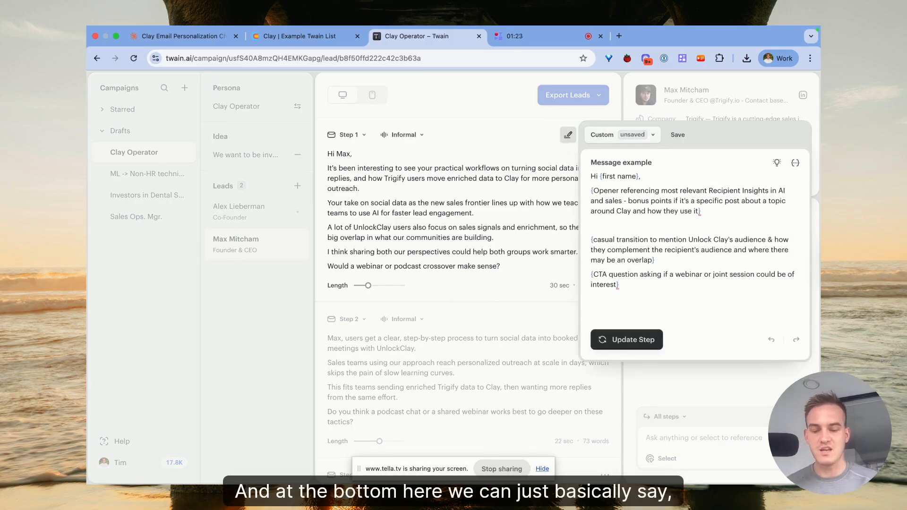
Read through Alex's generated message in Clay paragraph by paragraph.
left_click(279, 38)
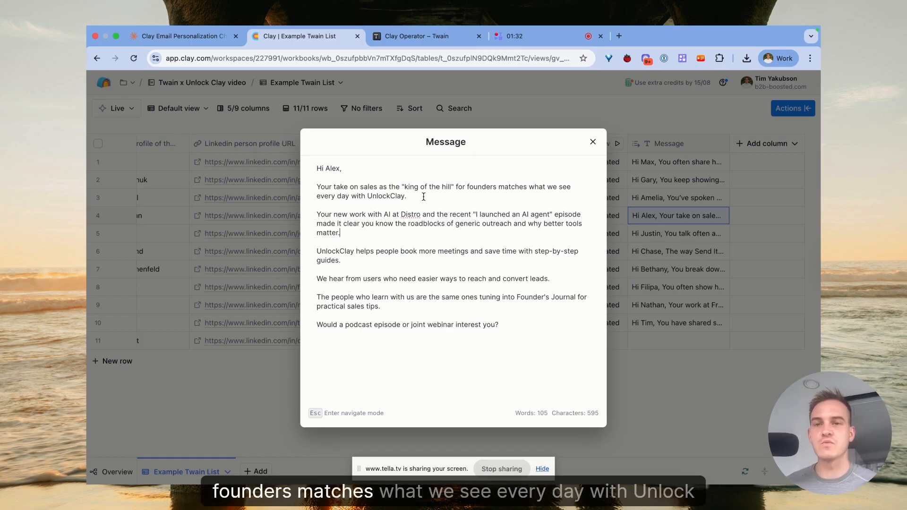
left_click_drag(421, 196, 454, 187)
left_click(316, 186)
left_click(433, 186)
left_click(450, 192)
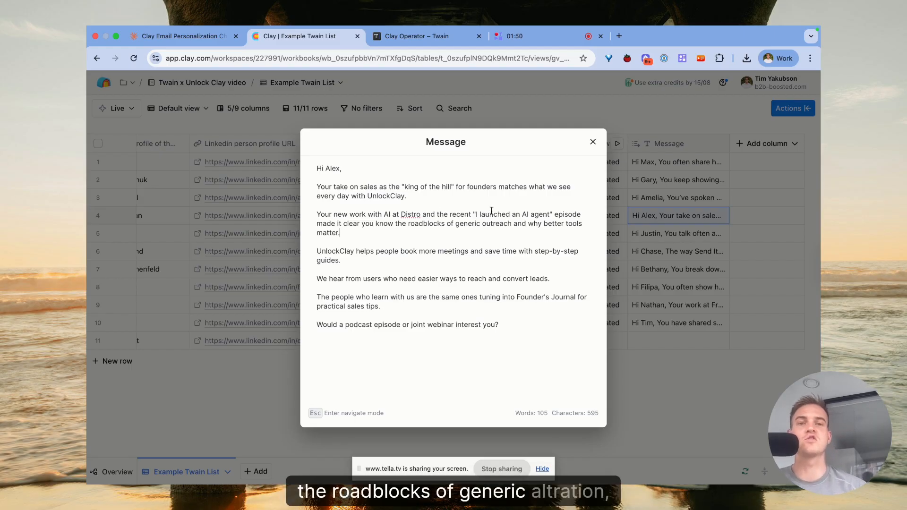
left_click_drag(470, 234, 318, 218)
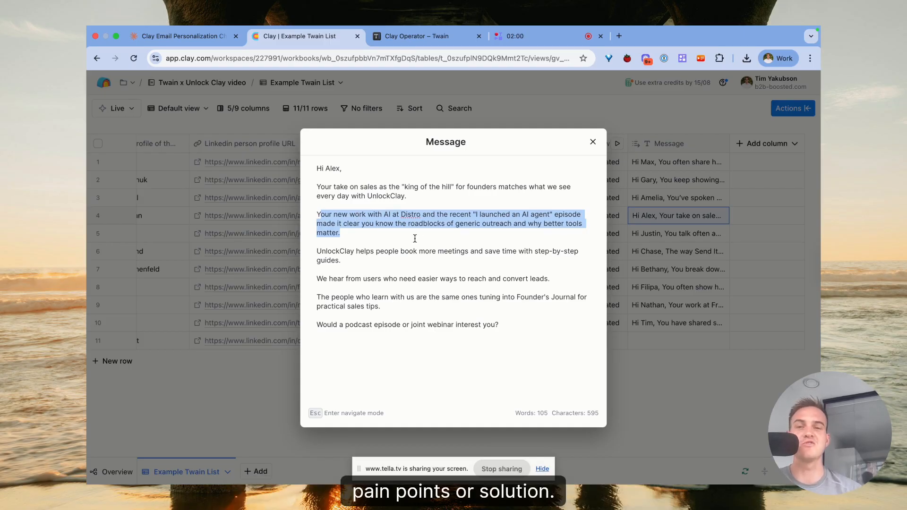
left_click_drag(317, 251, 465, 280)
left_click_drag(561, 290, 328, 314)
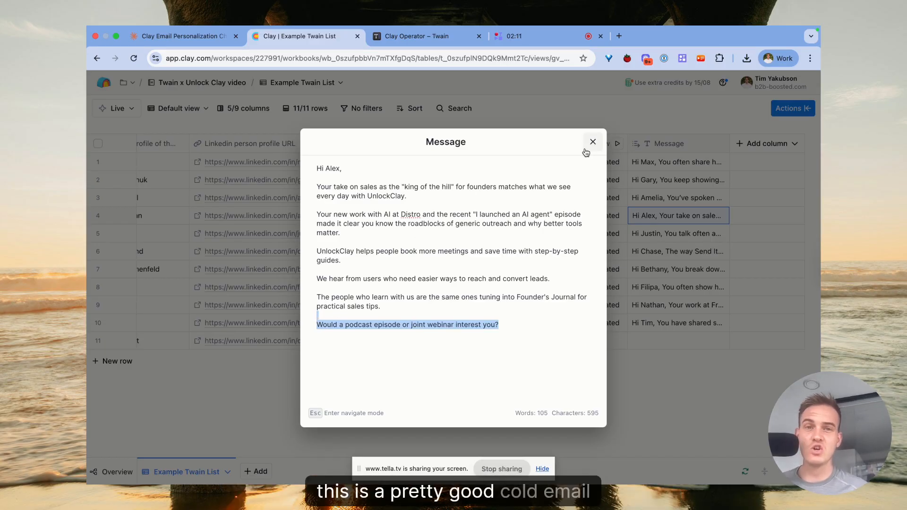
Try editing Step 1's framework message example in Twain, then close the editor without updating.
left_click(438, 37)
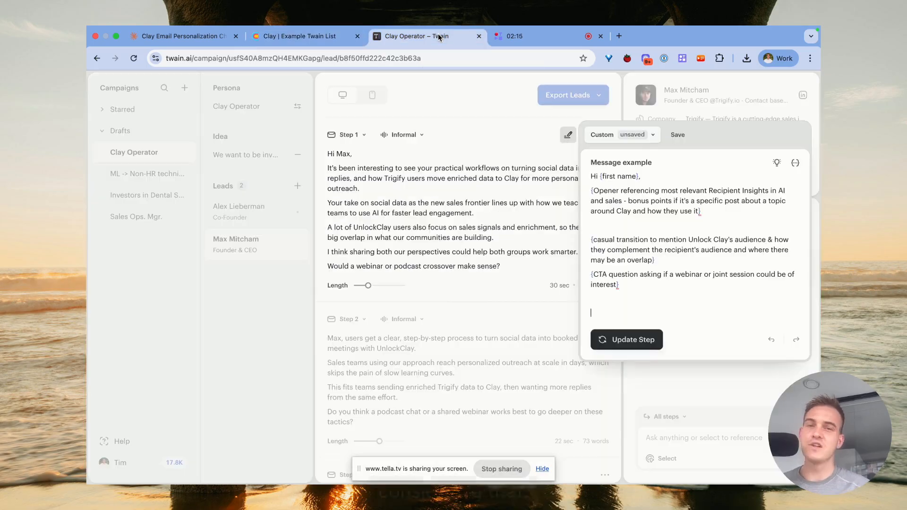
left_click(569, 135)
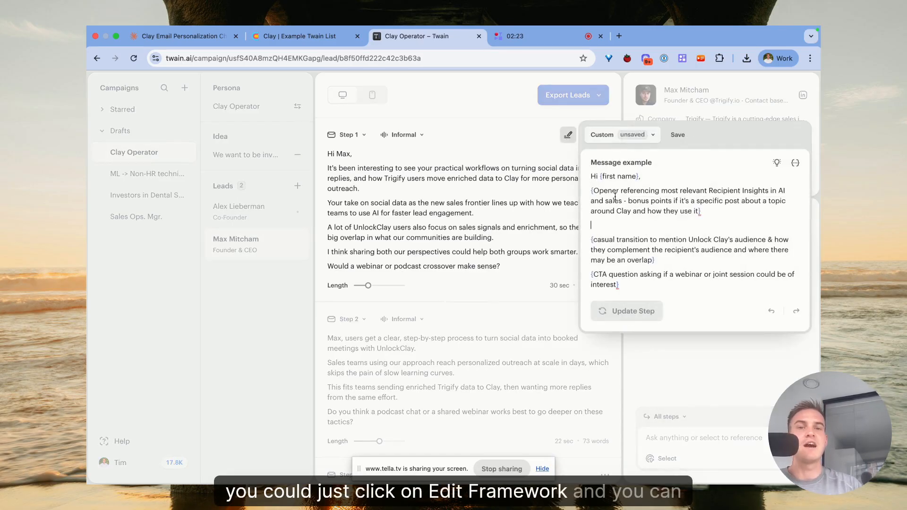
left_click_drag(591, 176, 657, 284)
left_click(656, 284)
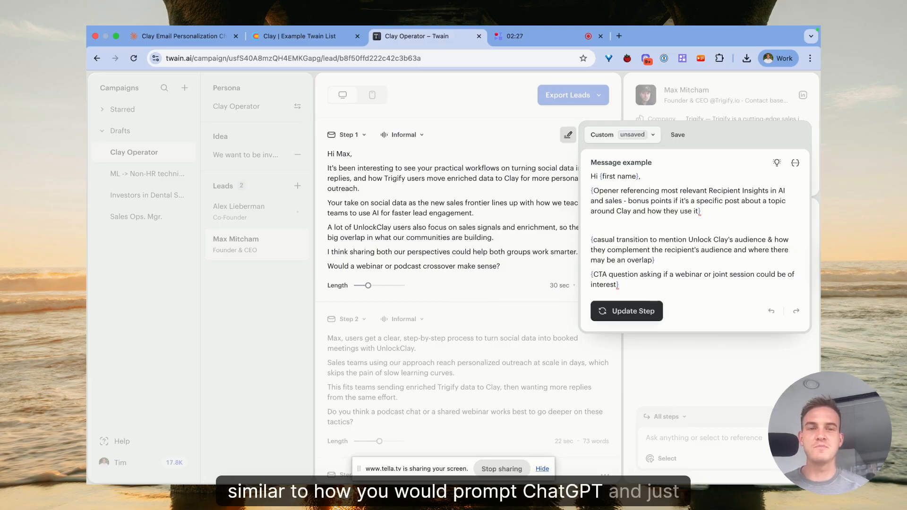
type("{}")
key("BackSpace")
key("BackSpace")
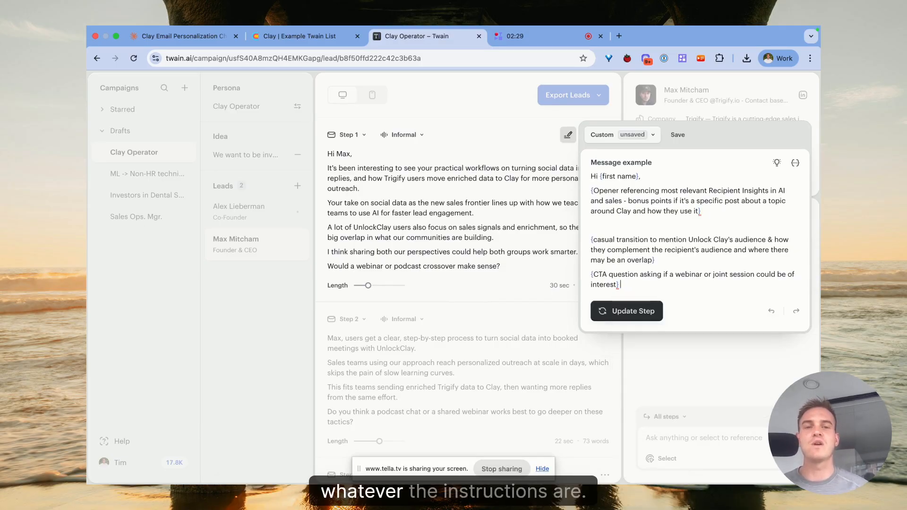
left_click(458, 116)
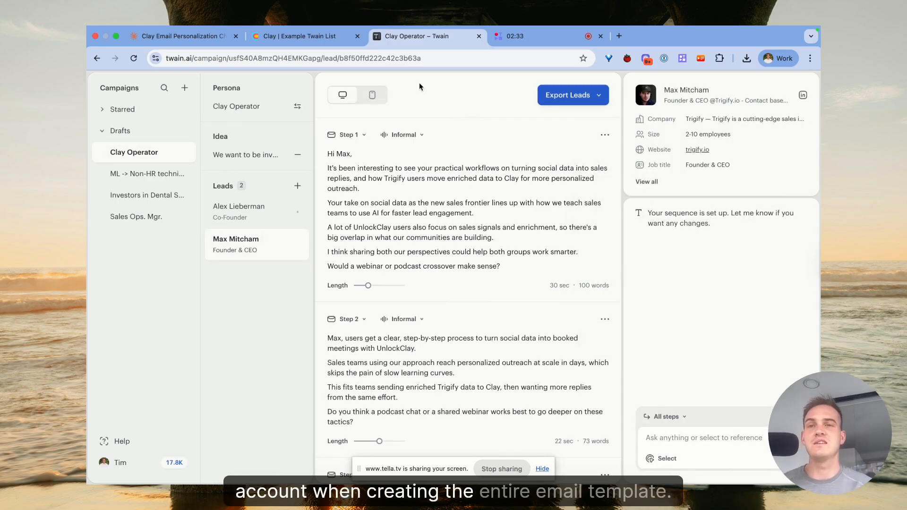
Duplicate the Clay Operator campaign in Twain.
left_click(271, 41)
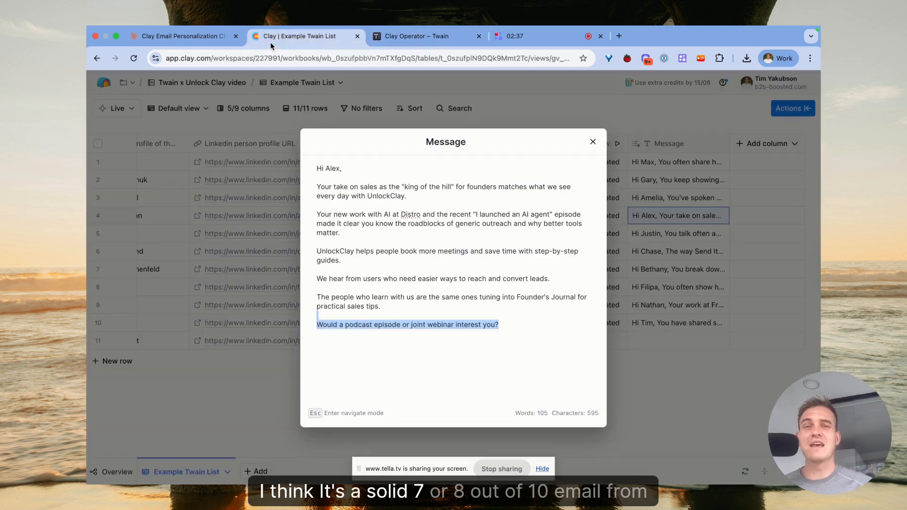
left_click(428, 204)
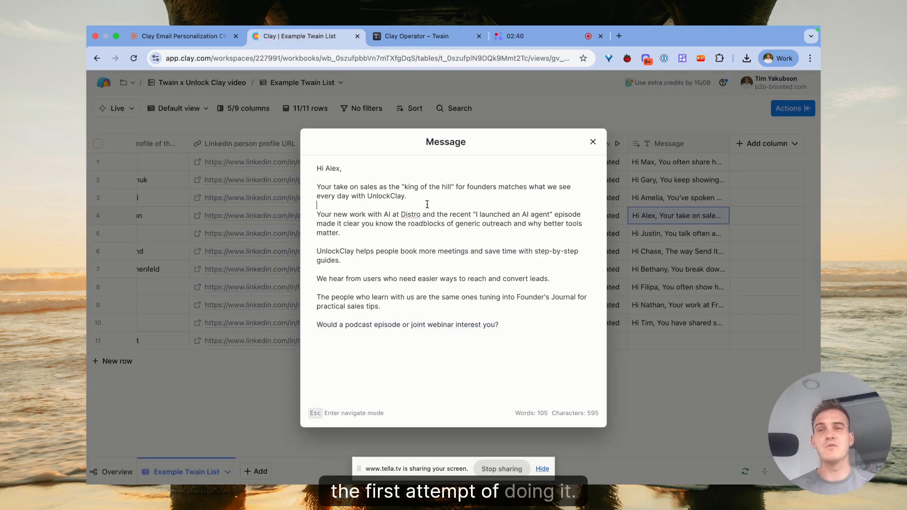
left_click(378, 36)
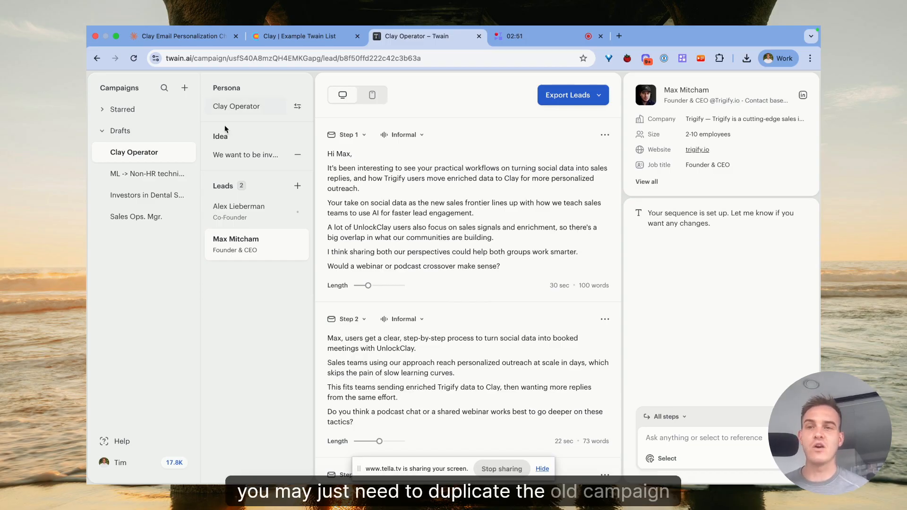
left_click(186, 152)
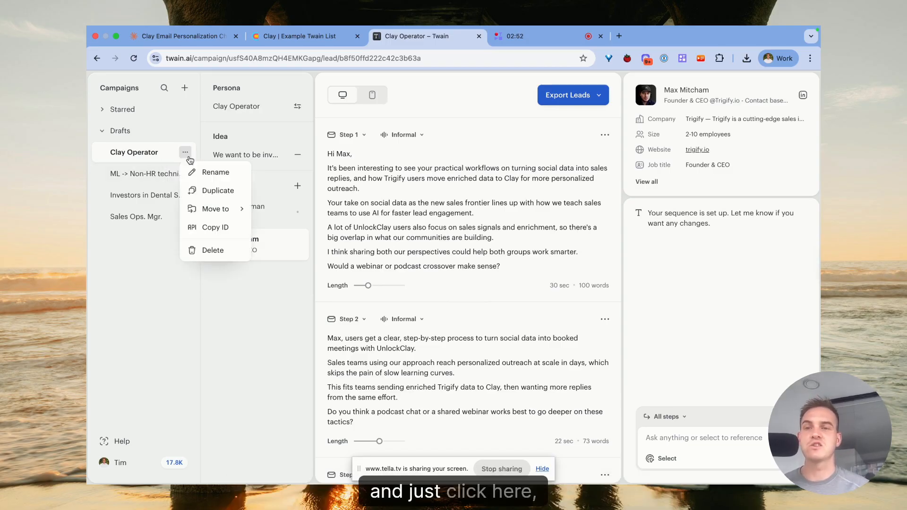
left_click(216, 191)
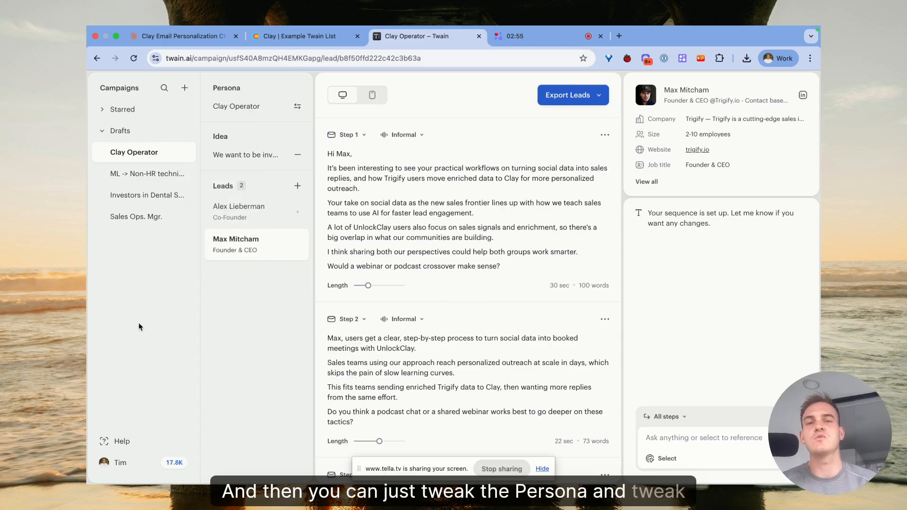
left_click(568, 137)
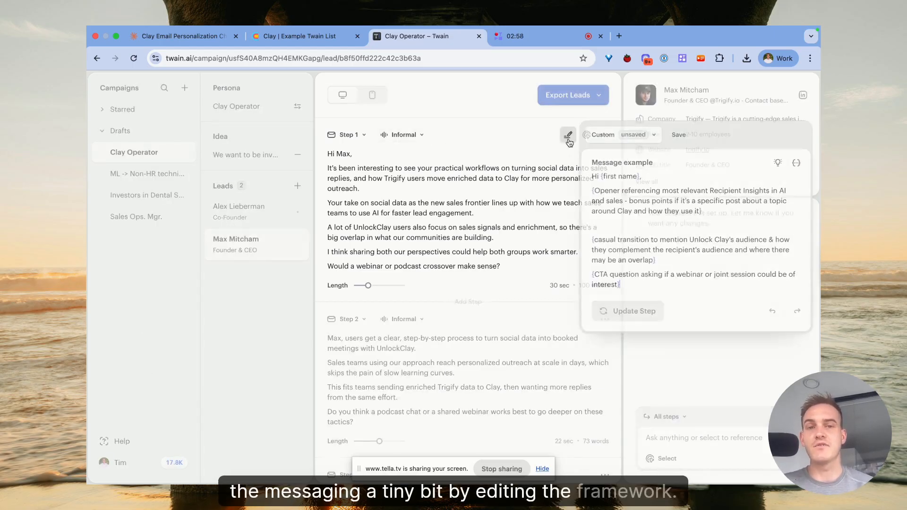
left_click(543, 135)
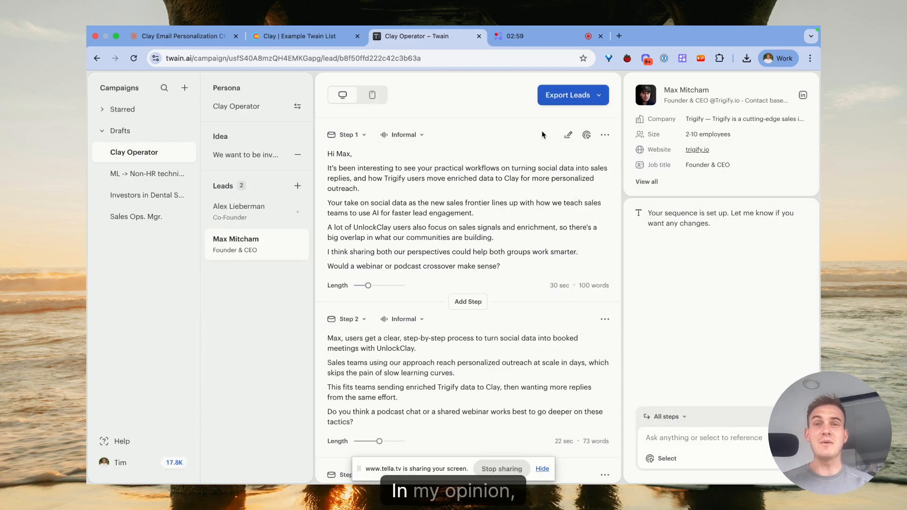
Review the Clay Email Personalization process steps and detailed checklist.
left_click(176, 31)
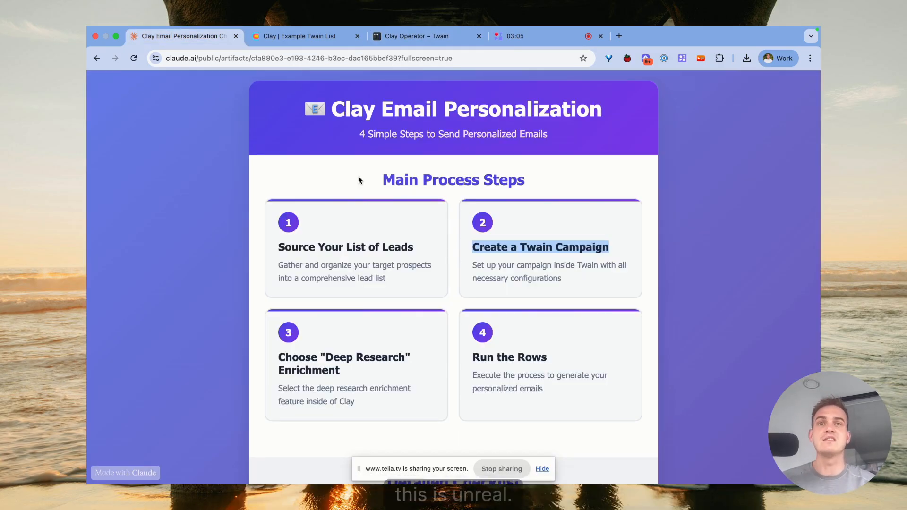
scroll(331, 203, "down", 2)
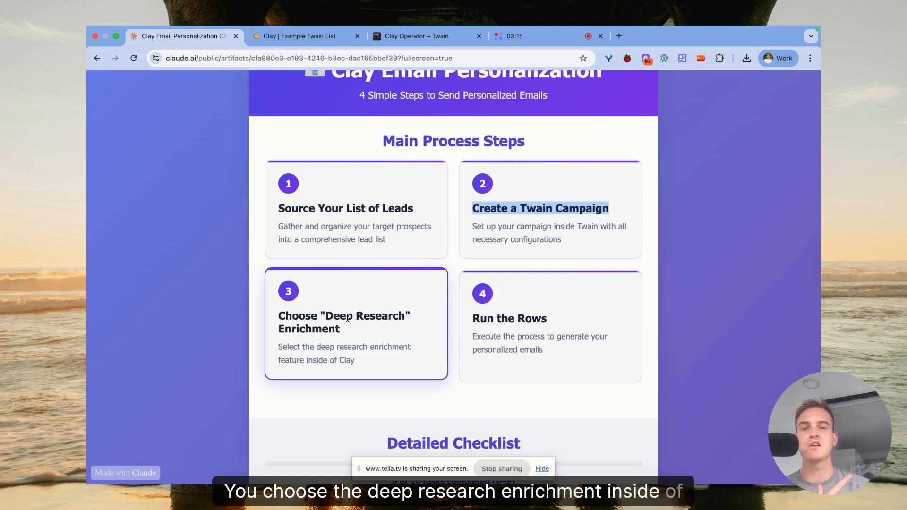
scroll(521, 283, "down", 7)
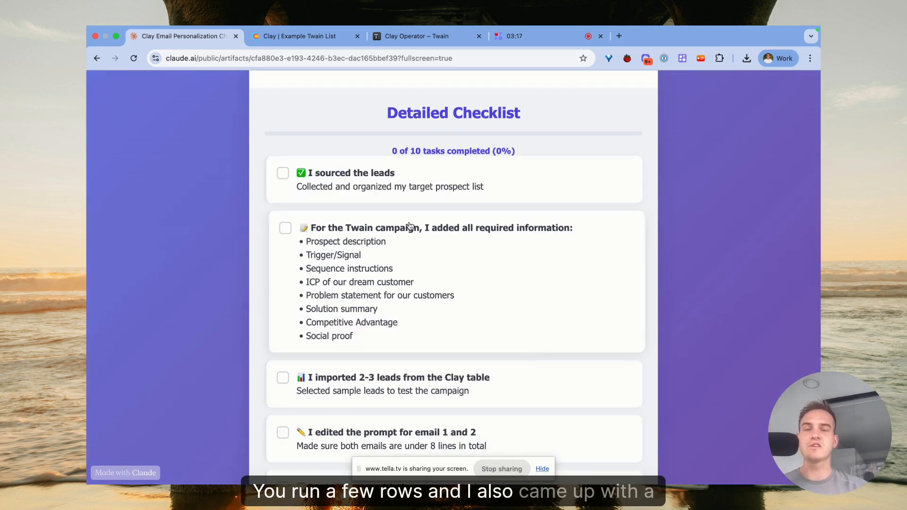
scroll(409, 226, "down", 3)
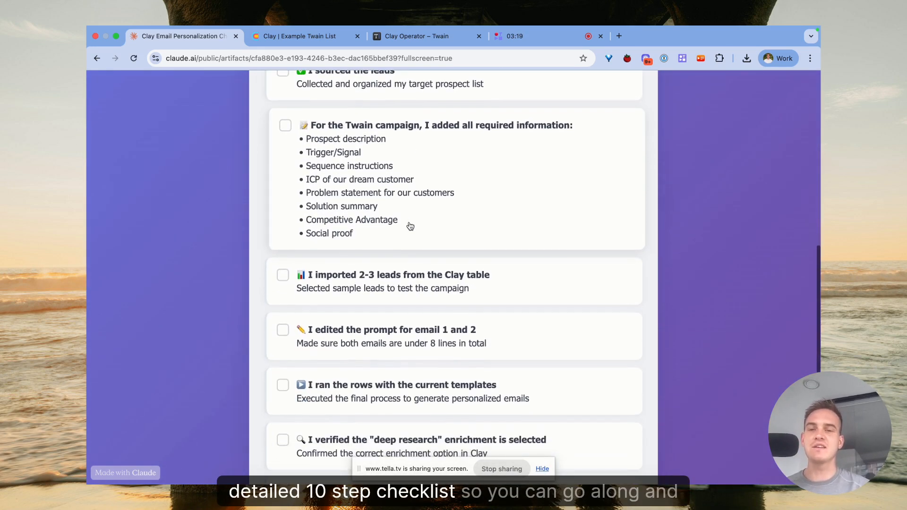
scroll(400, 171, "down", 5)
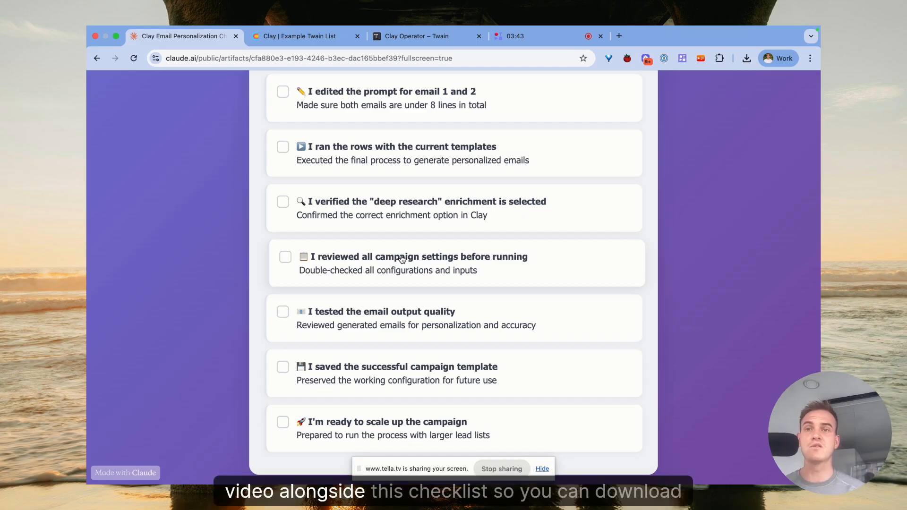
scroll(403, 327, "up", 20)
scroll(403, 327, "down", 15)
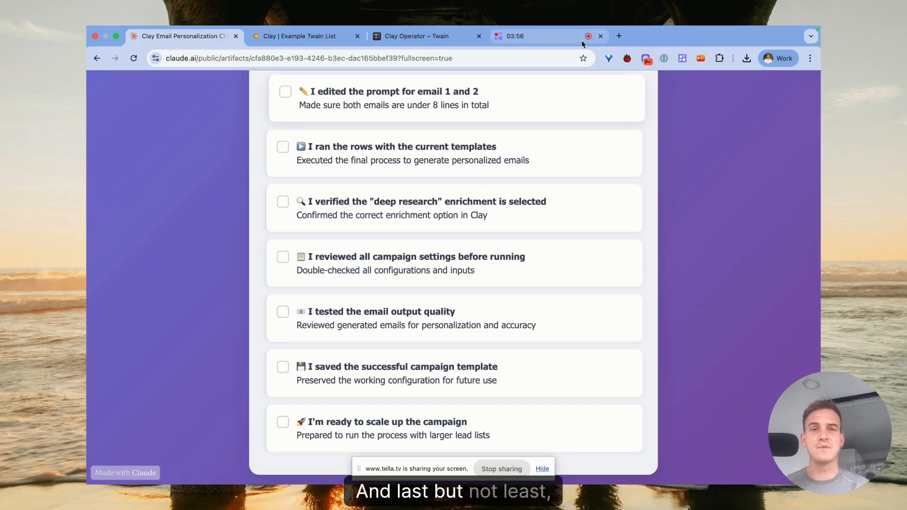
Open unlockclay.com in a new tab and scroll its landing page.
left_click(619, 36)
type("unlockclay.com")
key("Return")
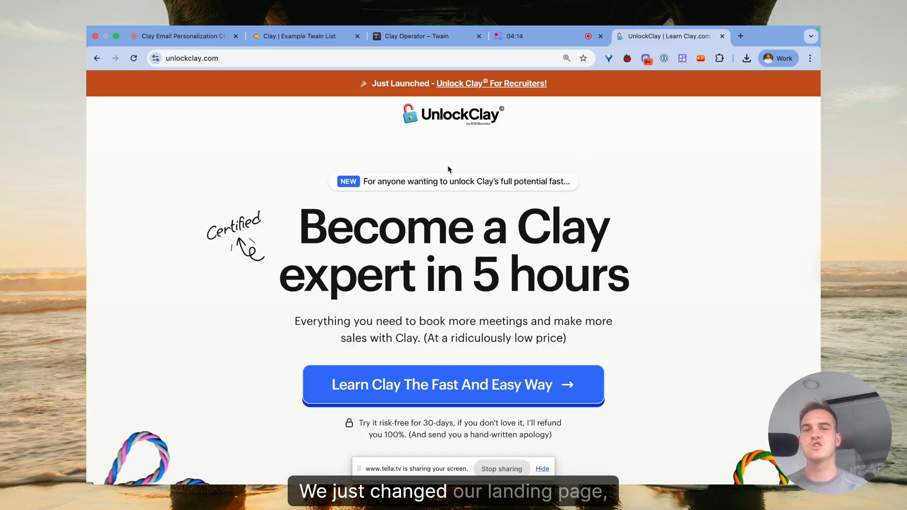
scroll(452, 172, "down", 8)
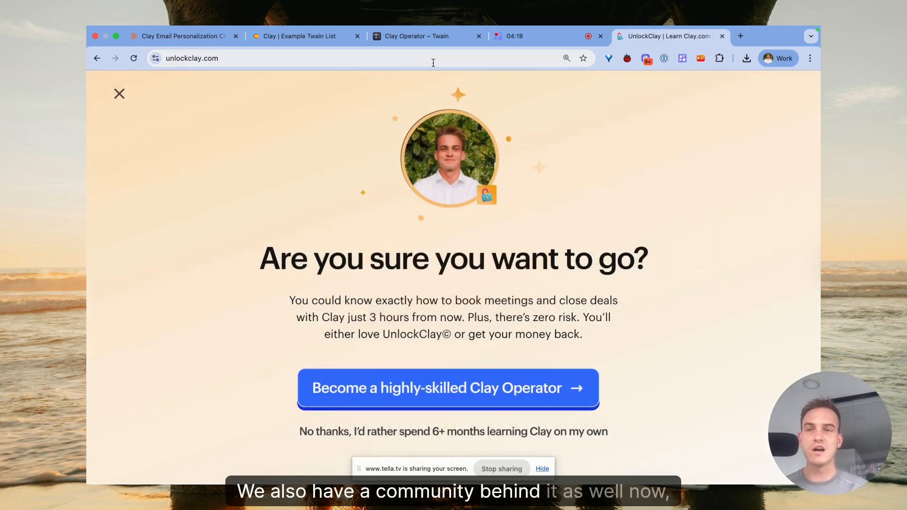
Open the Unlock Clay community getting-started page, then return to the Twain campaign.
left_click(433, 62)
type("community.")
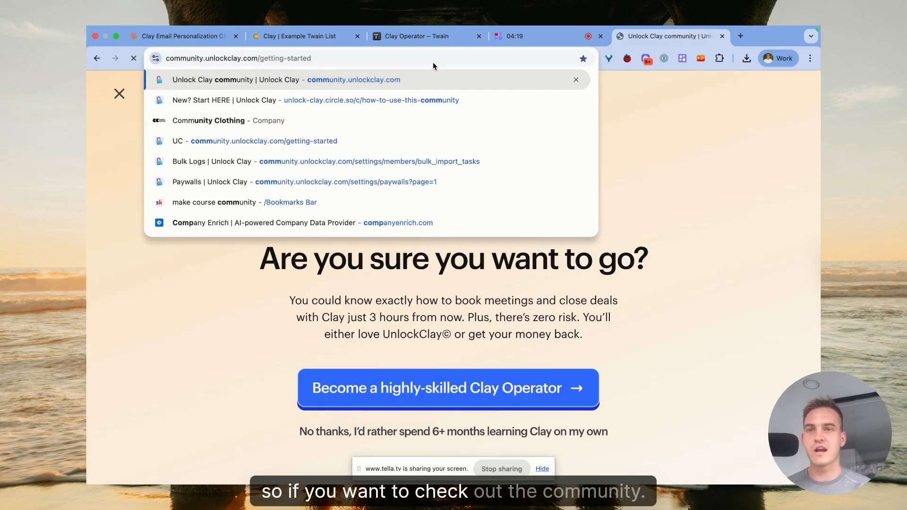
key("Return")
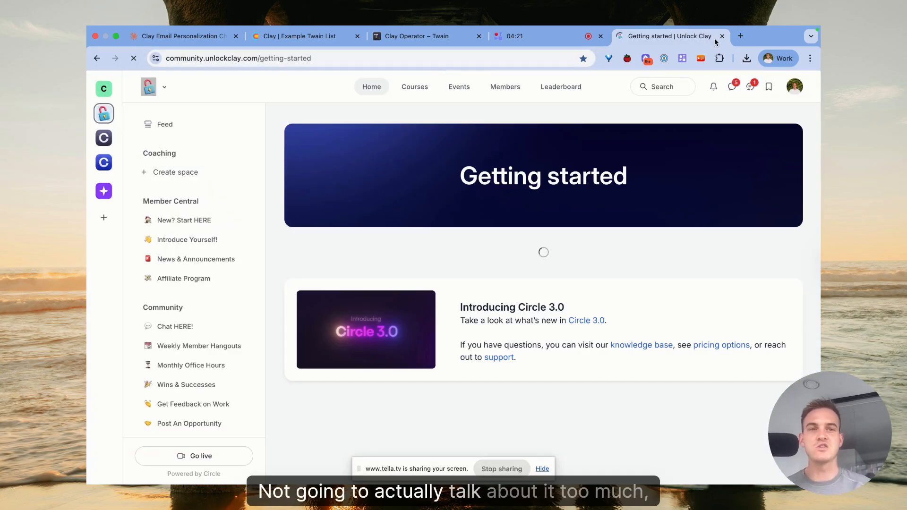
scroll(200, 250, "down", 6)
scroll(201, 253, "up", 5)
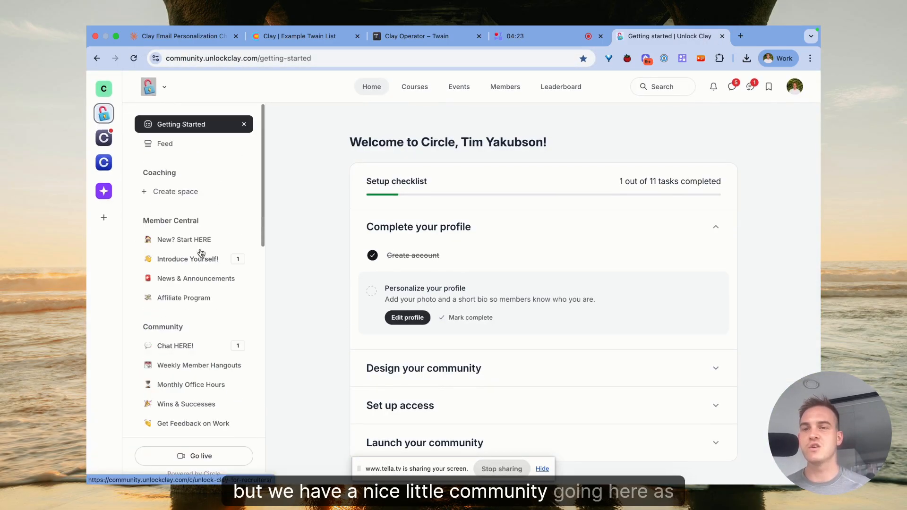
left_click(419, 36)
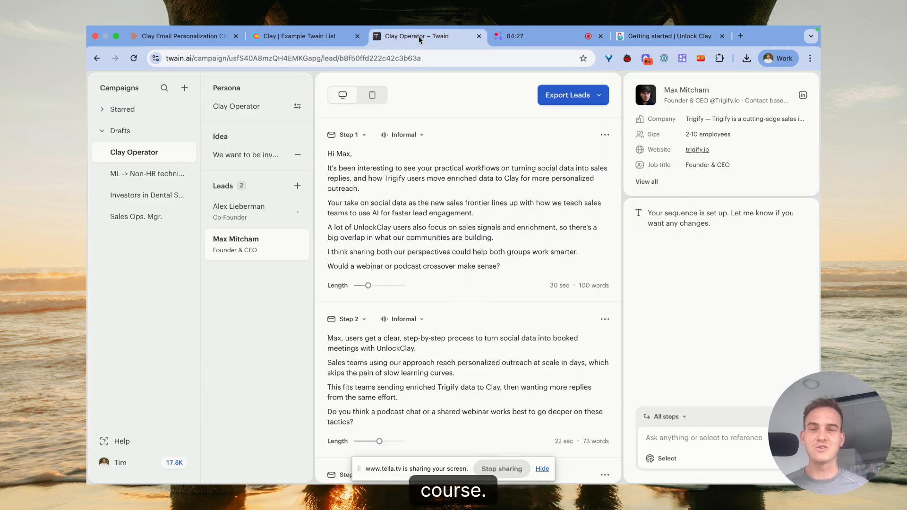